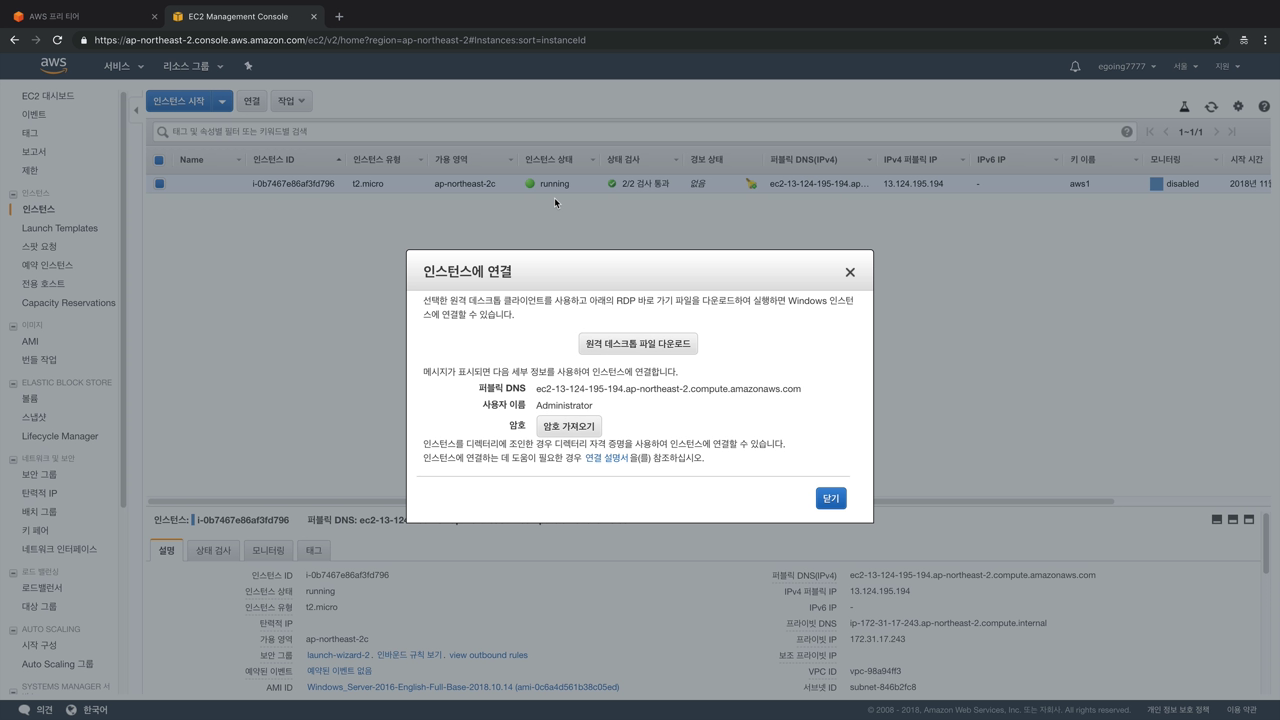
# Download the remote desktop file for connecting to the Windows instance.
pyautogui.click(615, 340)
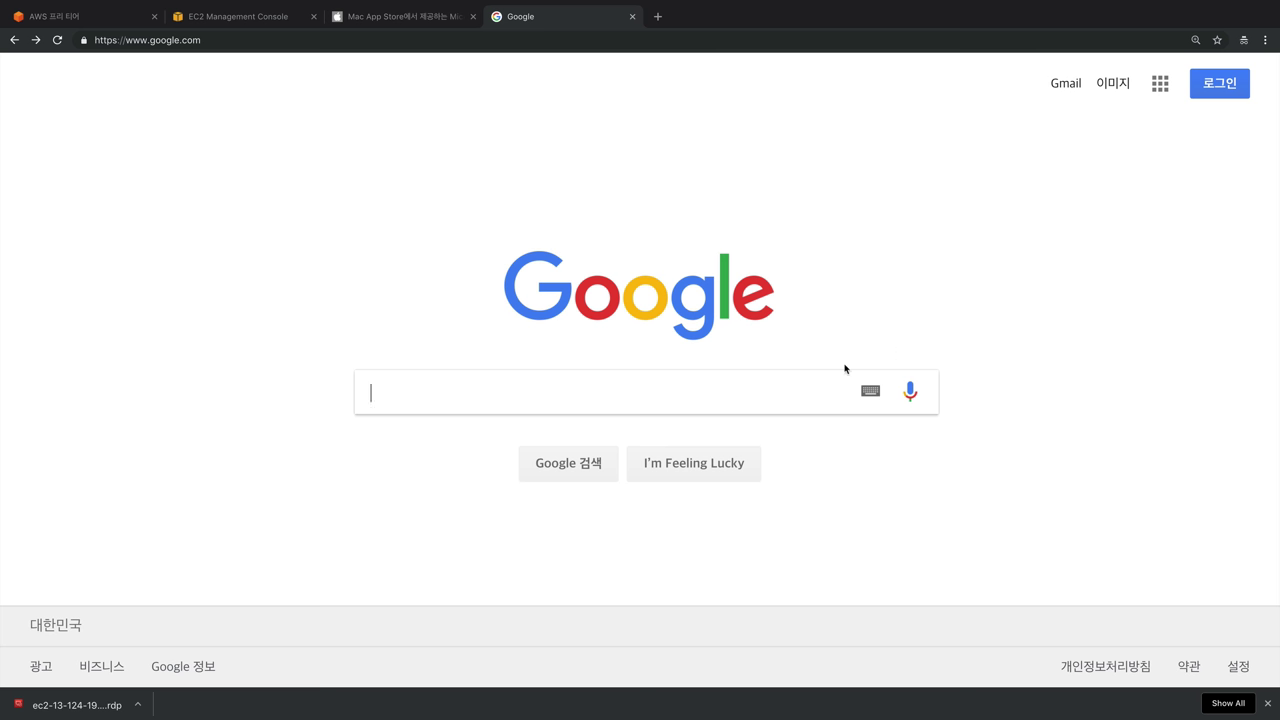
# Search Google for "Microsoft Remote Desktop mac" to find the Mac remote desktop client.
pyautogui.write('Microsoft Remote Desktop')
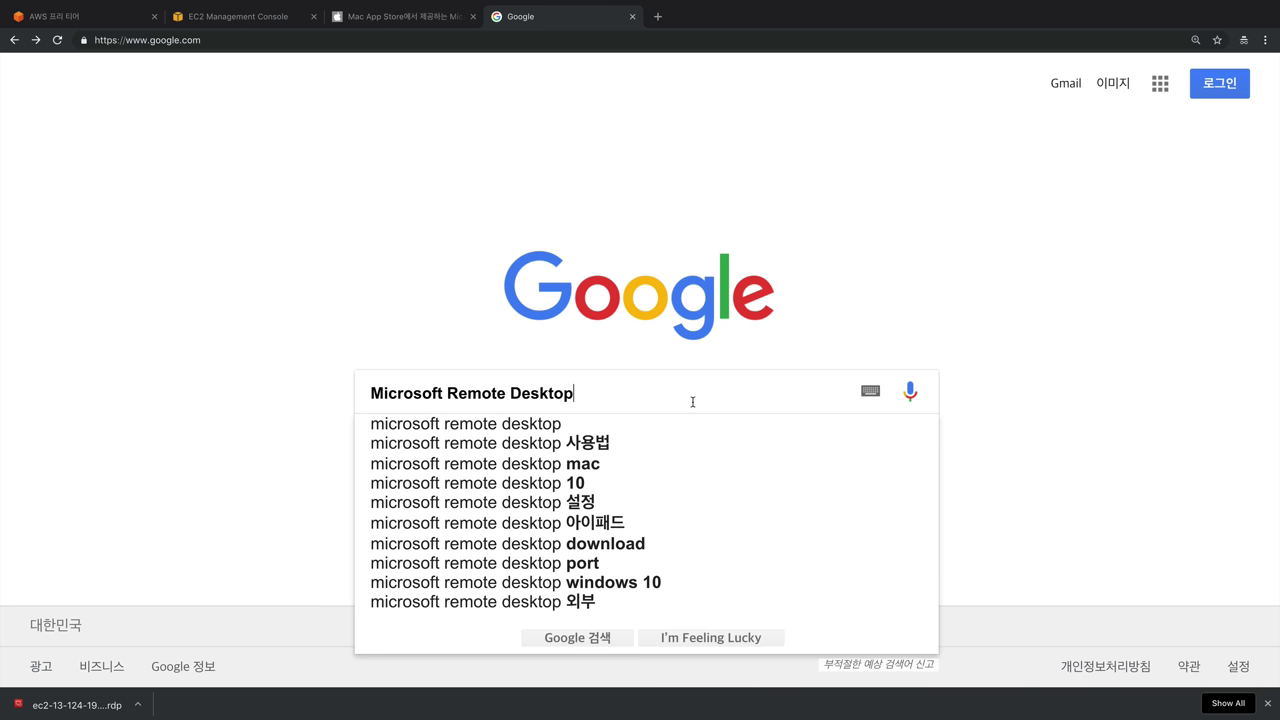
pyautogui.write('mac')
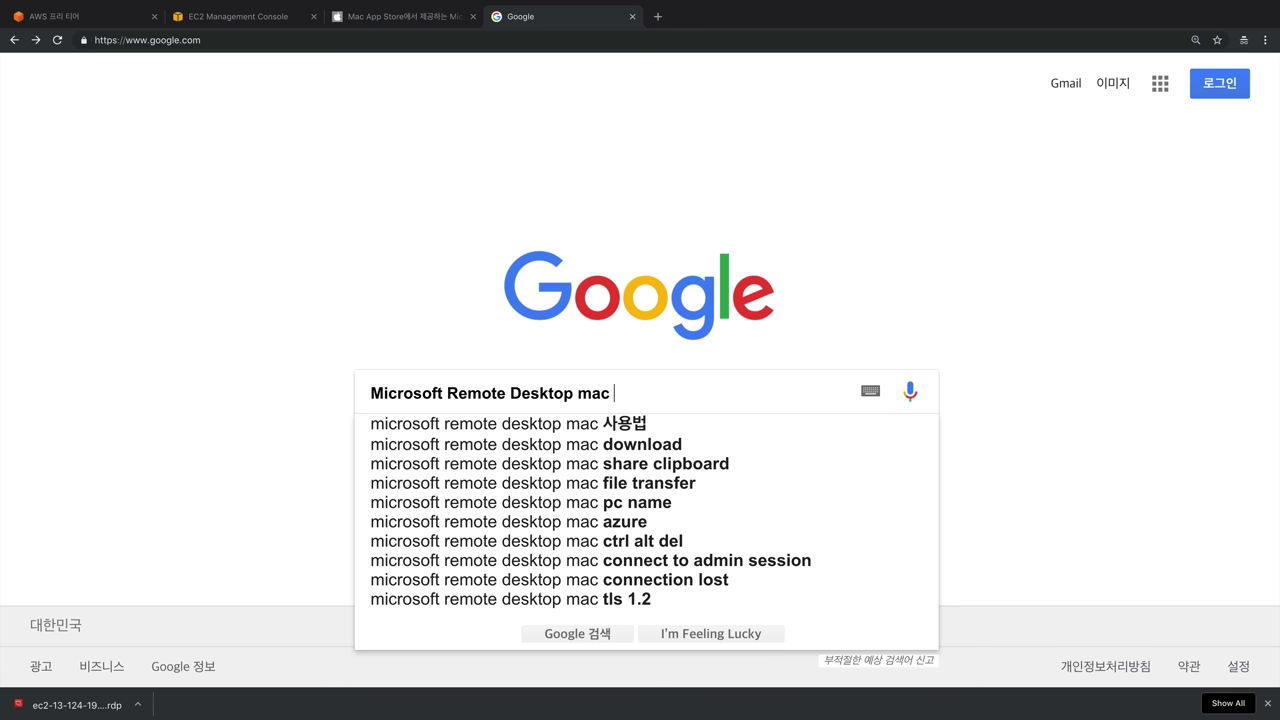
pyautogui.press('Return')
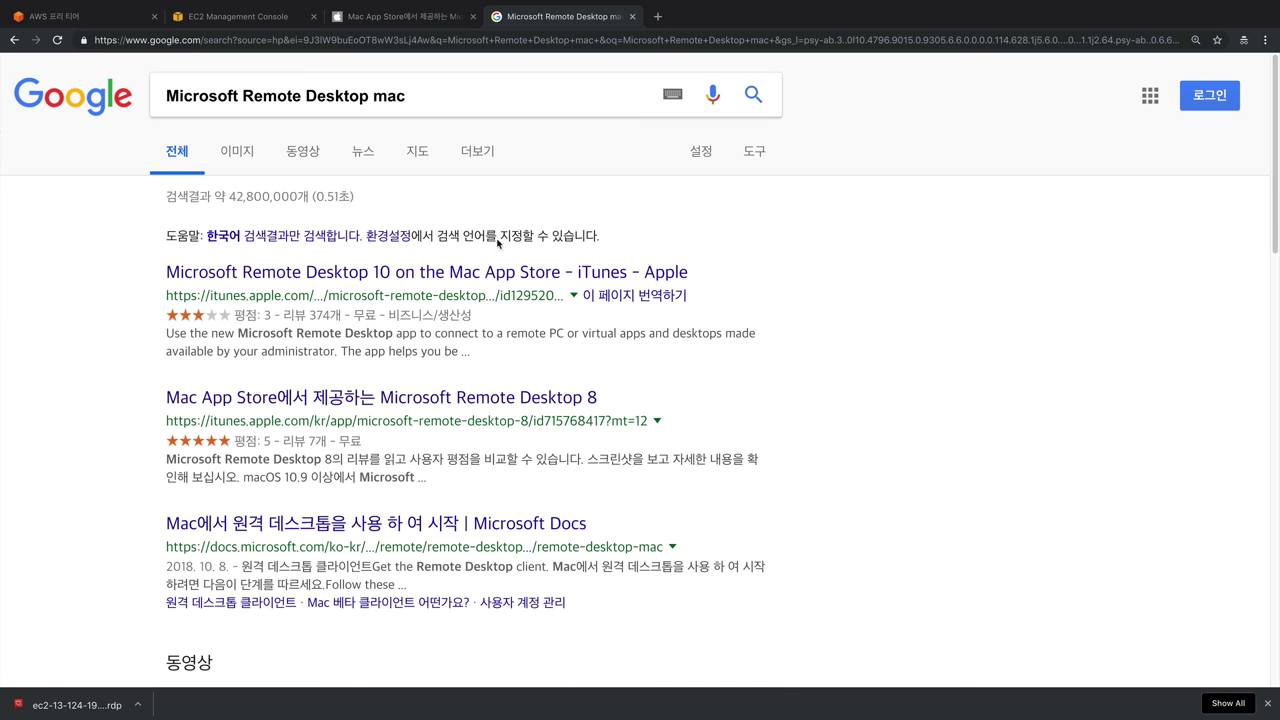
pyautogui.click(490, 290)
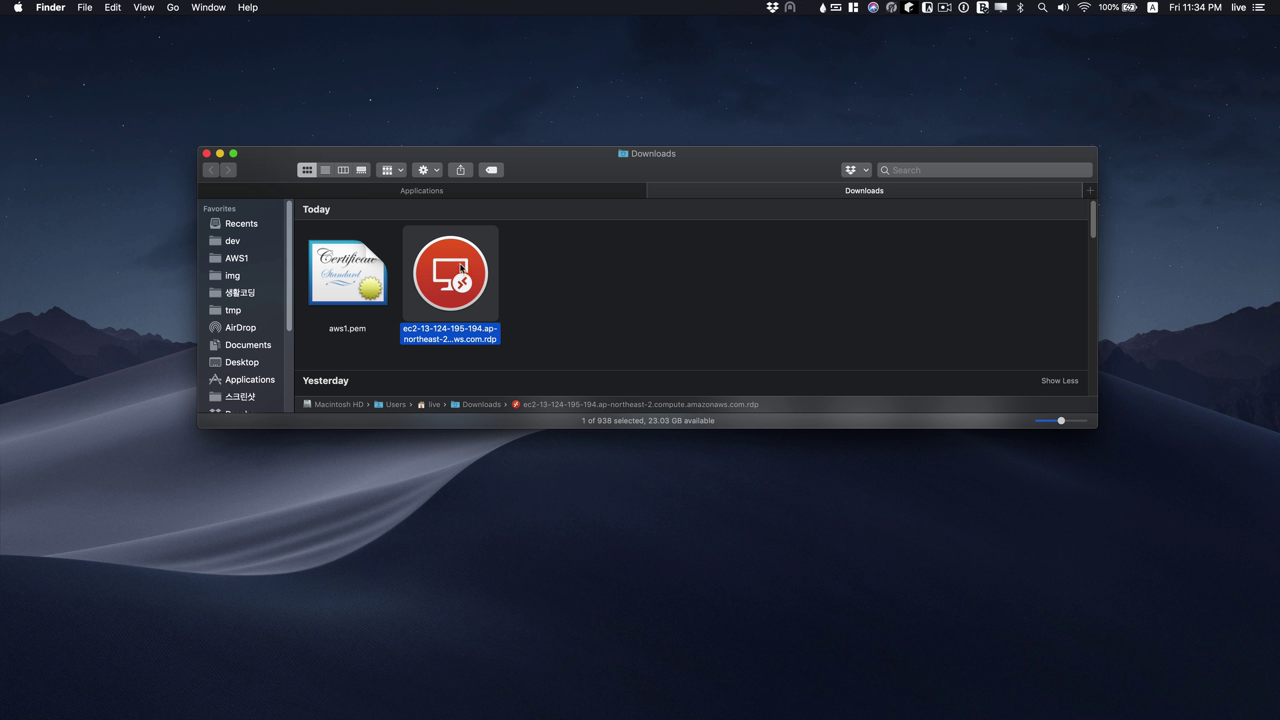
# Open the downloaded ec2 .rdp file in Downloads with Microsoft Remote Desktop and continue past the certificate warning.
pyautogui.rightClick(461, 268)
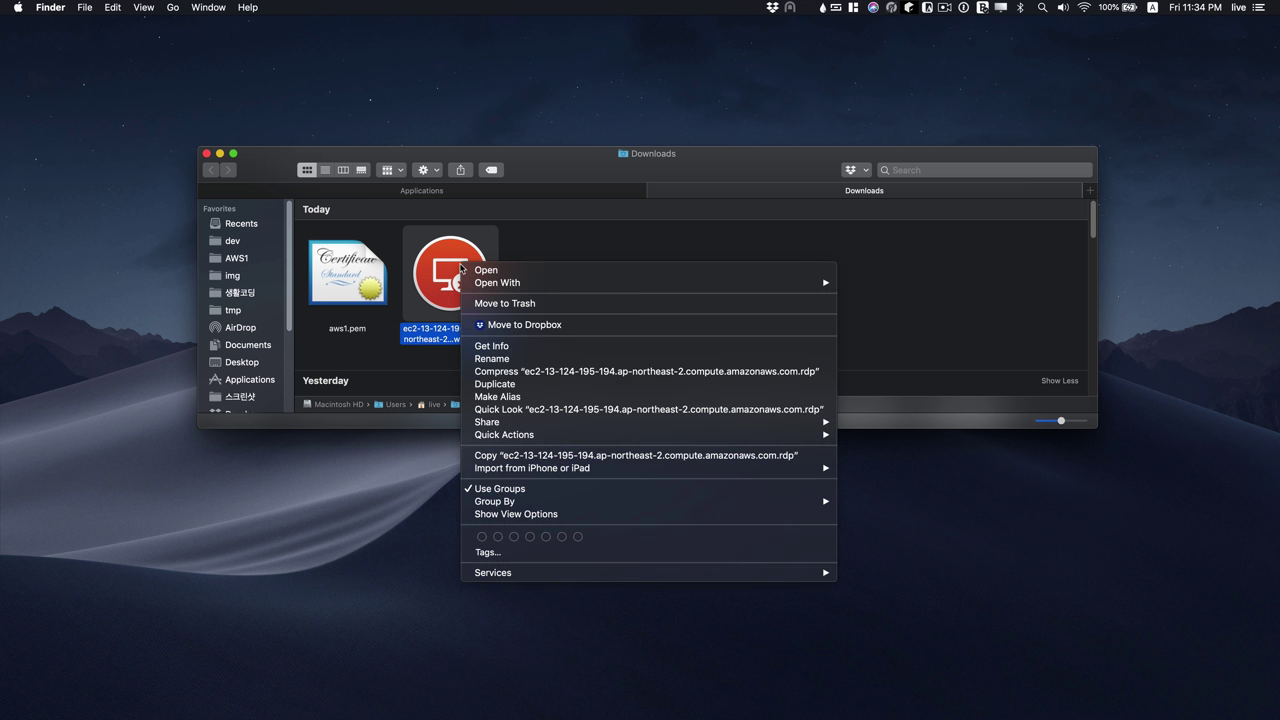
pyautogui.moveTo(490, 291)
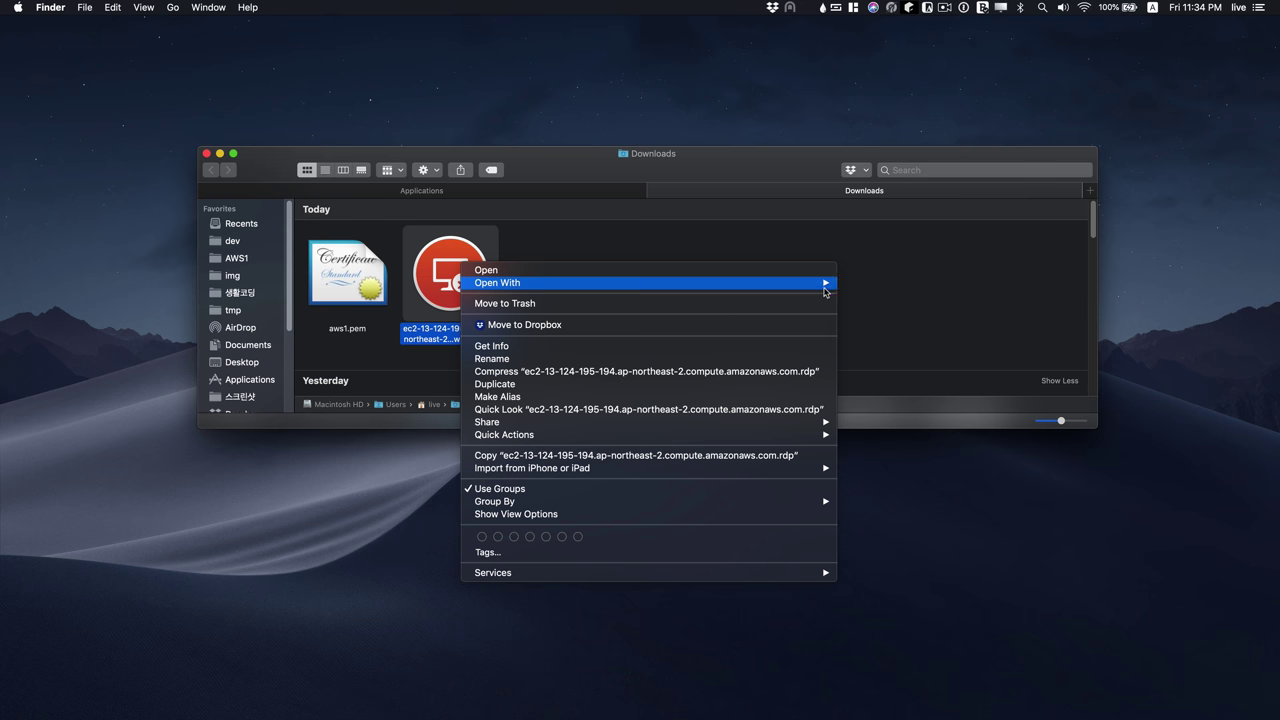
pyautogui.moveTo(824, 291)
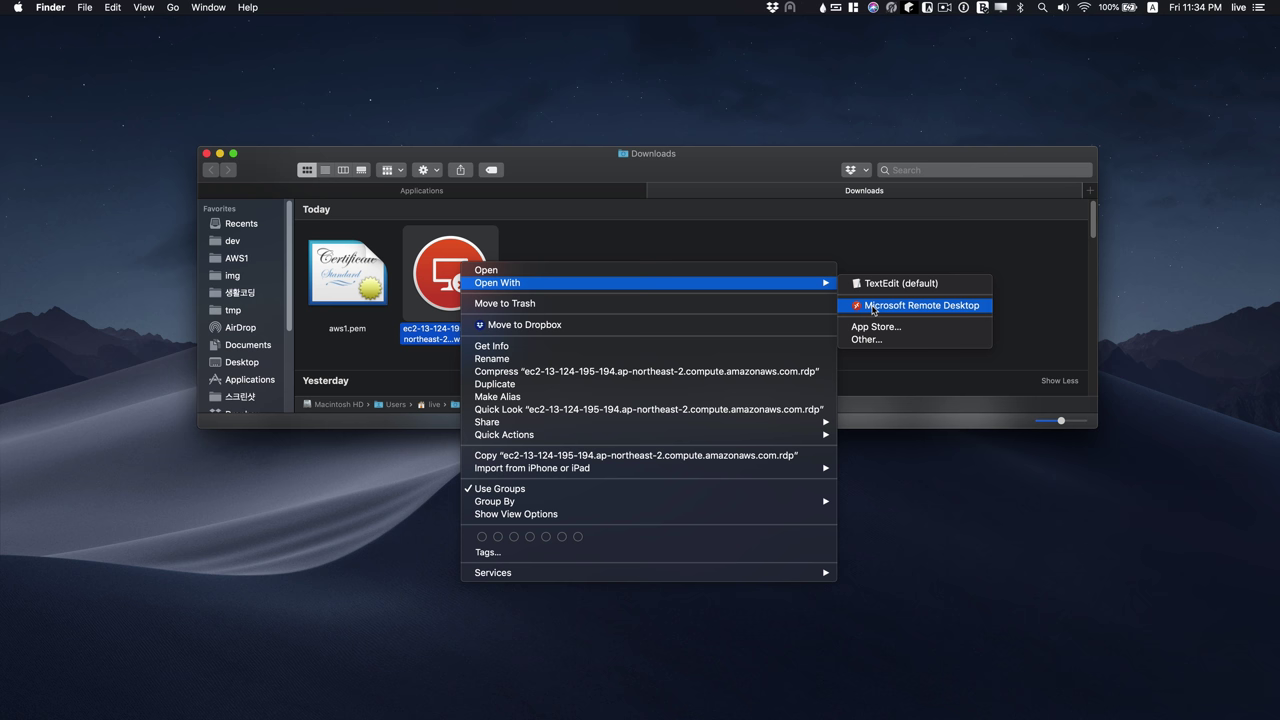
pyautogui.click(872, 310)
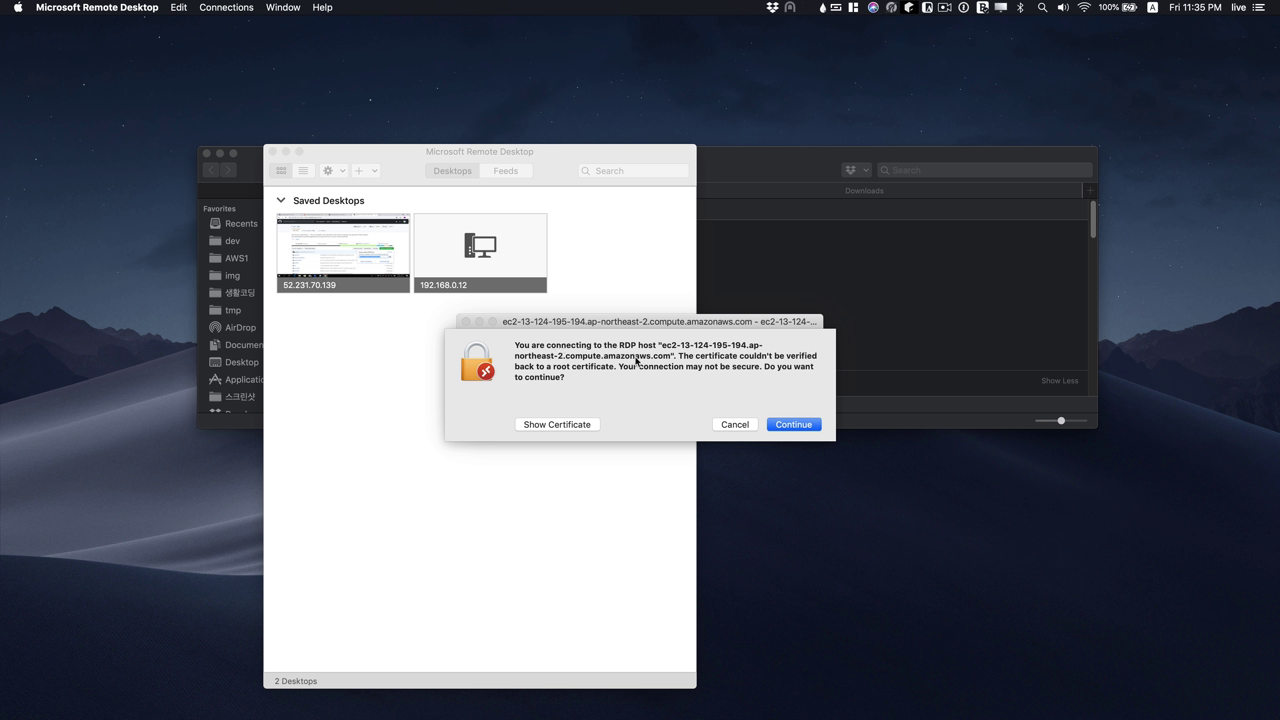
pyautogui.click(793, 425)
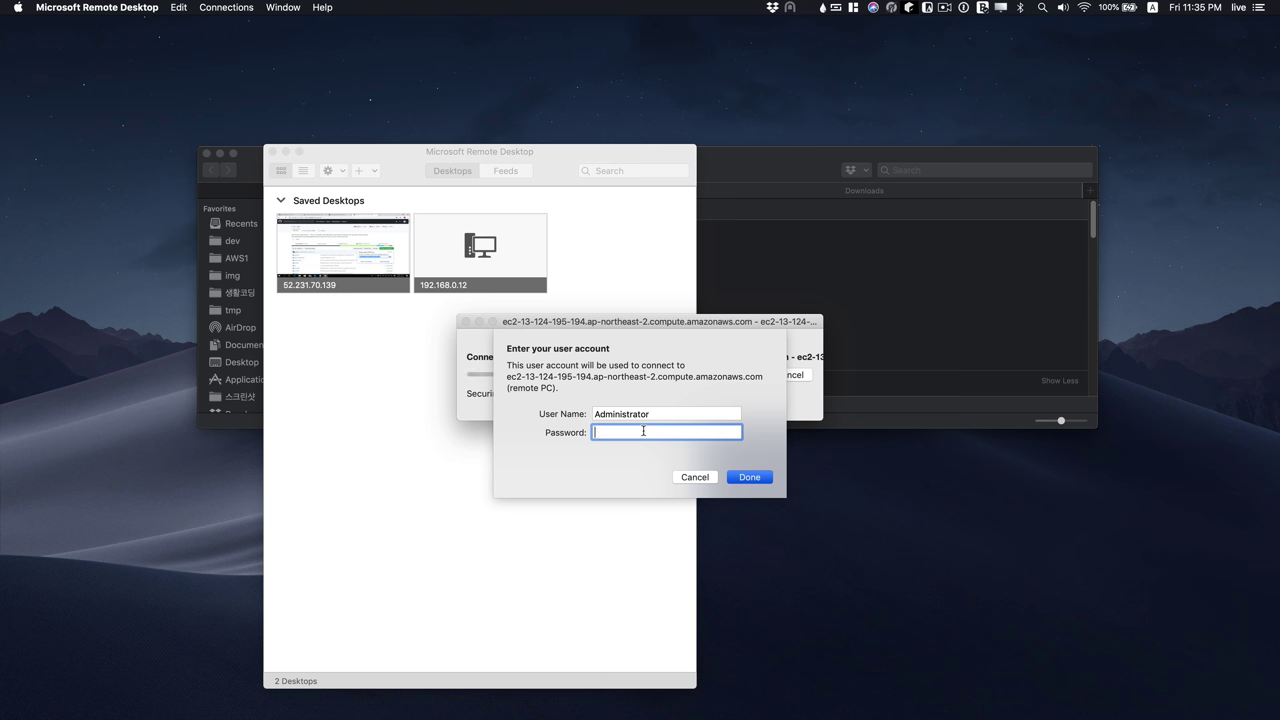
# Switch to the EC2 console in the browser and load the aws1.pem key pair file into the instance's password retrieval form.
pyautogui.moveTo(784, 170)
pyautogui.mouseDown()
pyautogui.moveTo(983, 333)
pyautogui.moveTo(892, 222)
pyautogui.moveTo(798, 182)
pyautogui.mouseUp()
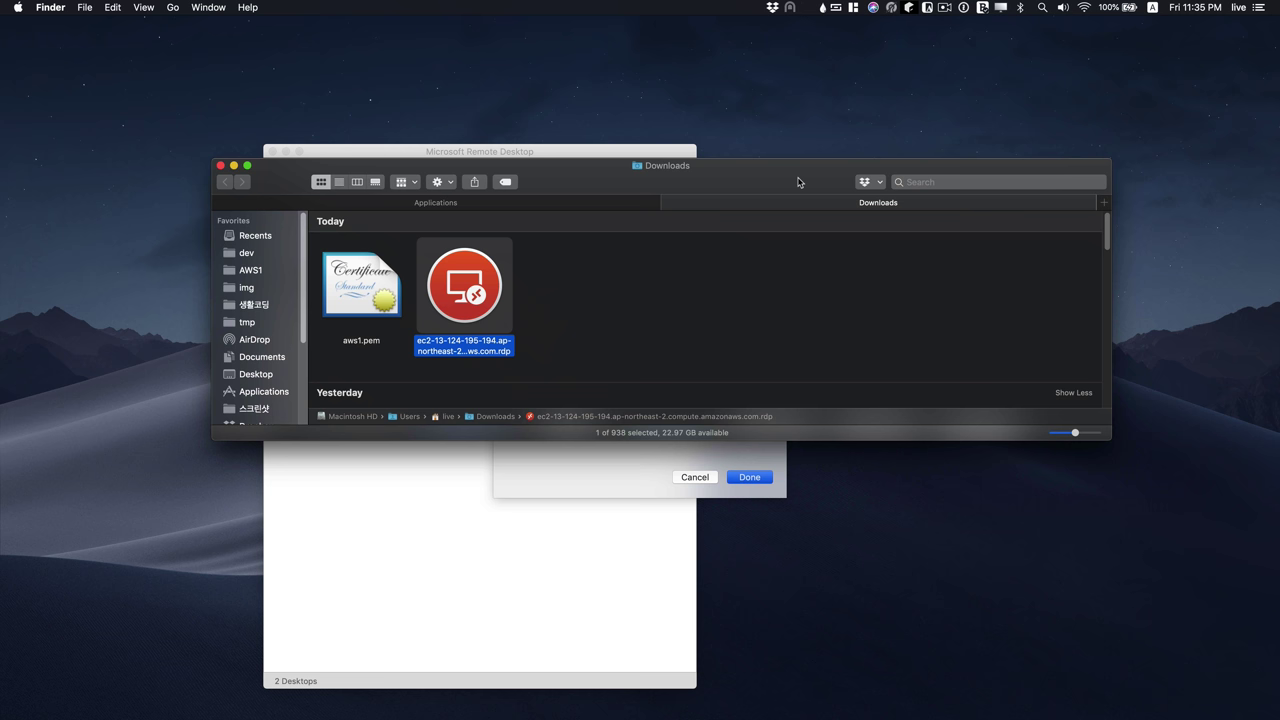
pyautogui.click(363, 342)
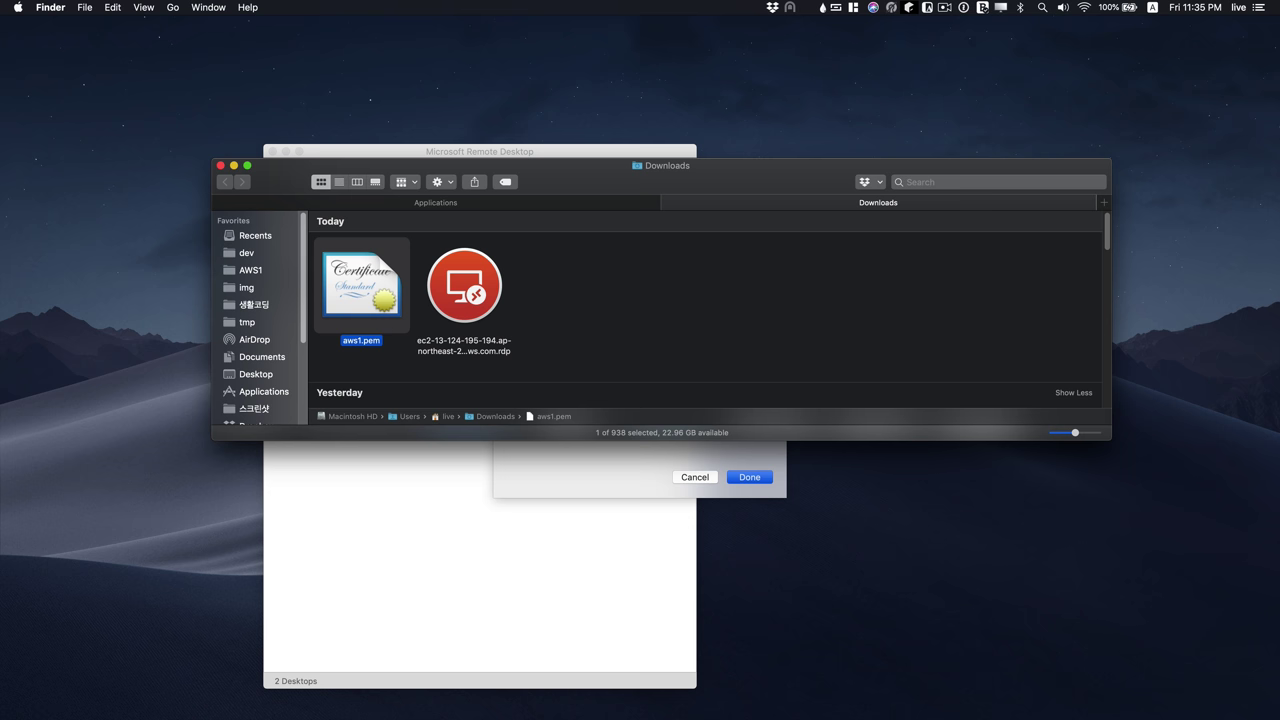
pyautogui.hotkey('ctrl', 'Right')
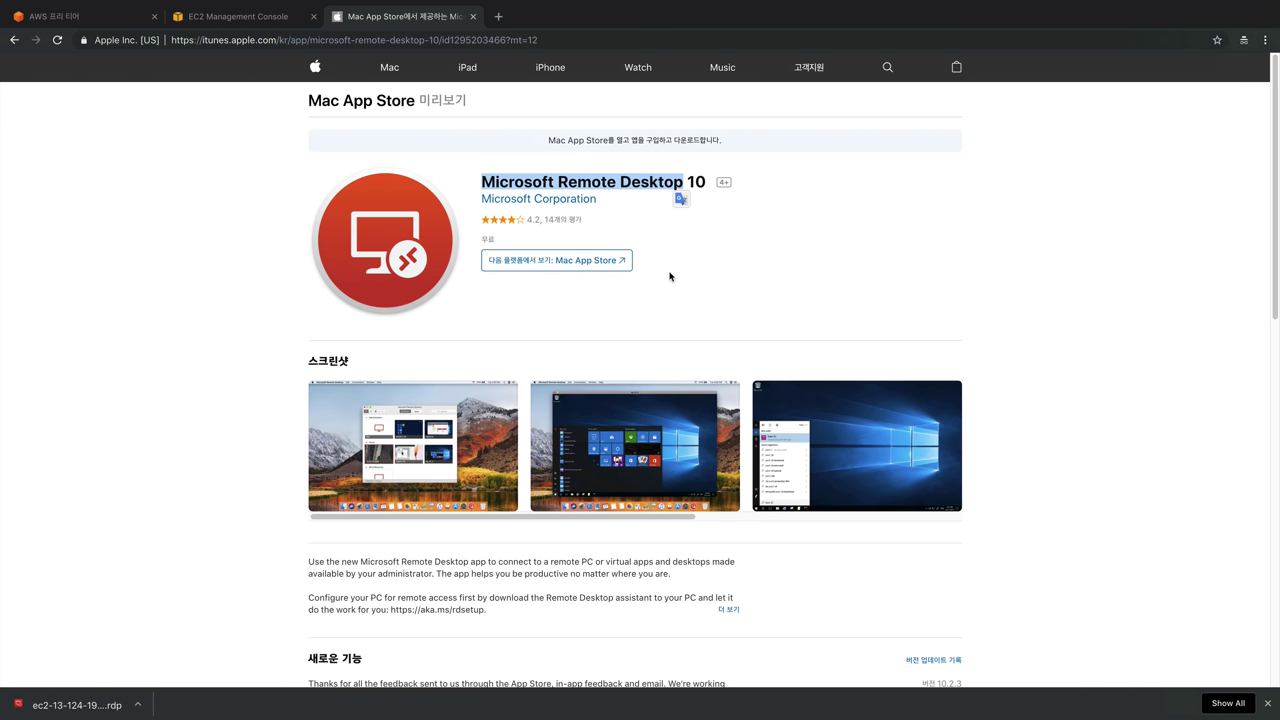
pyautogui.click(206, 20)
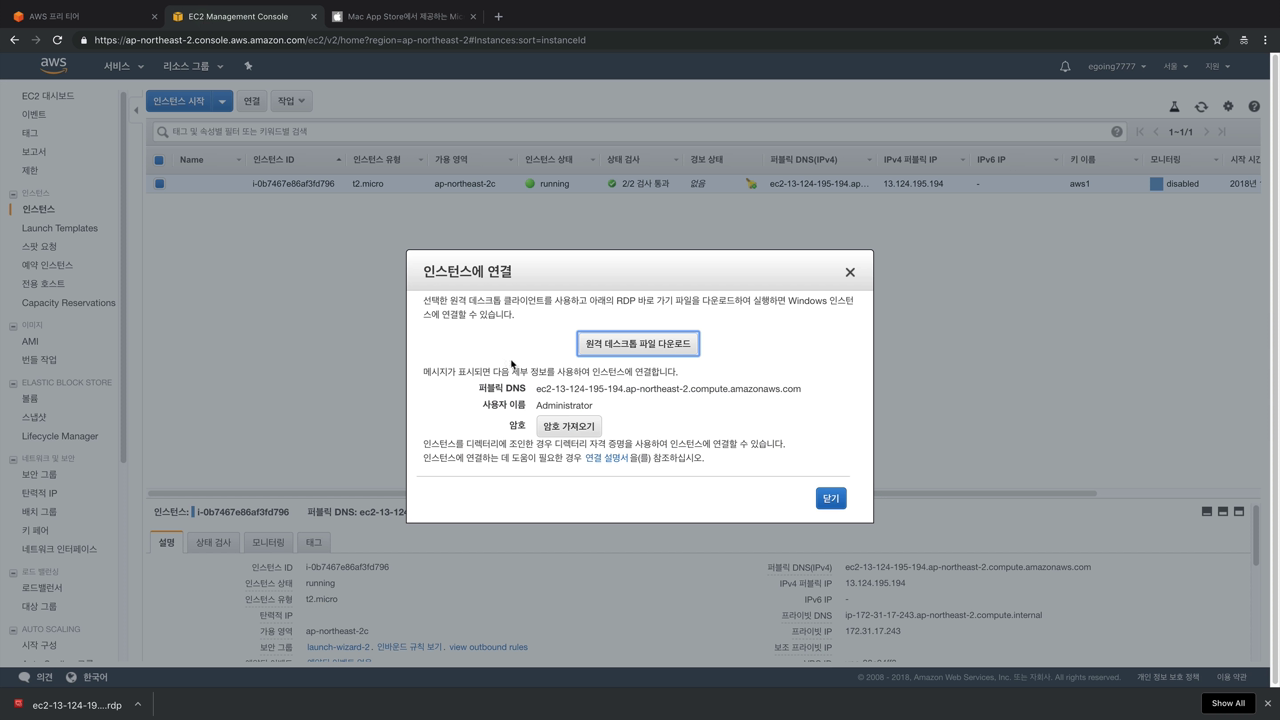
pyautogui.click(565, 442)
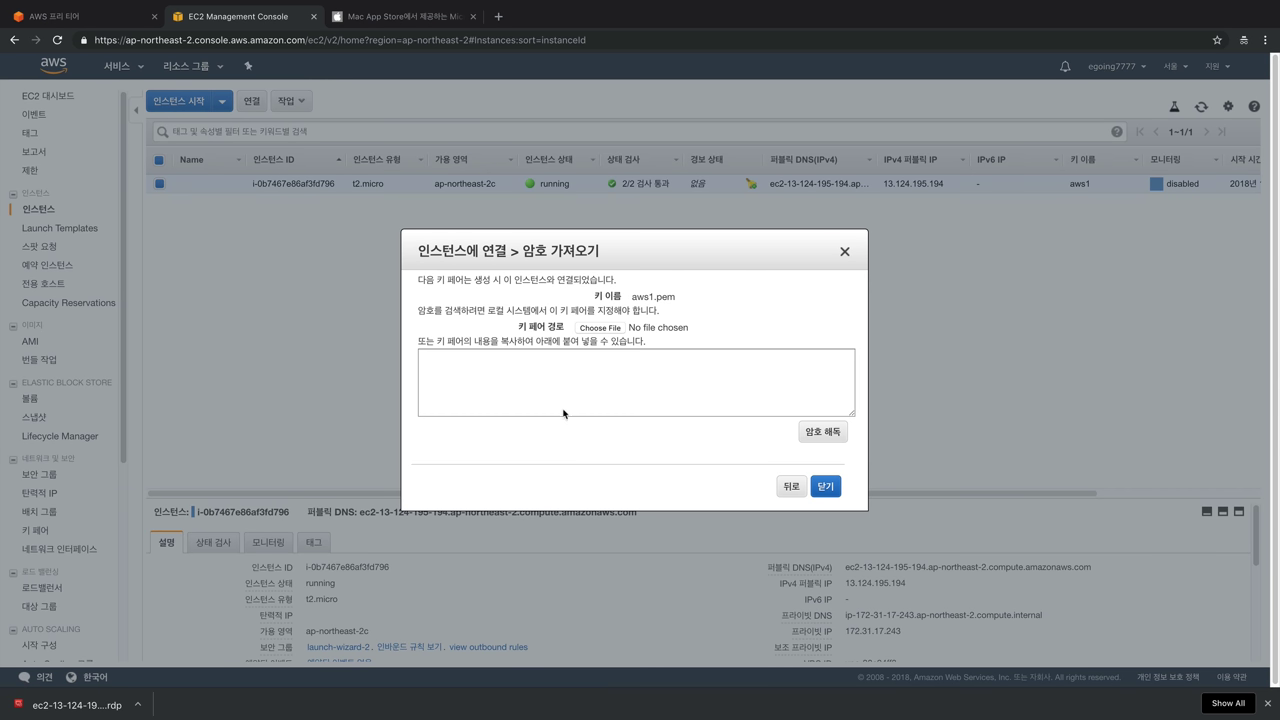
pyautogui.click(612, 330)
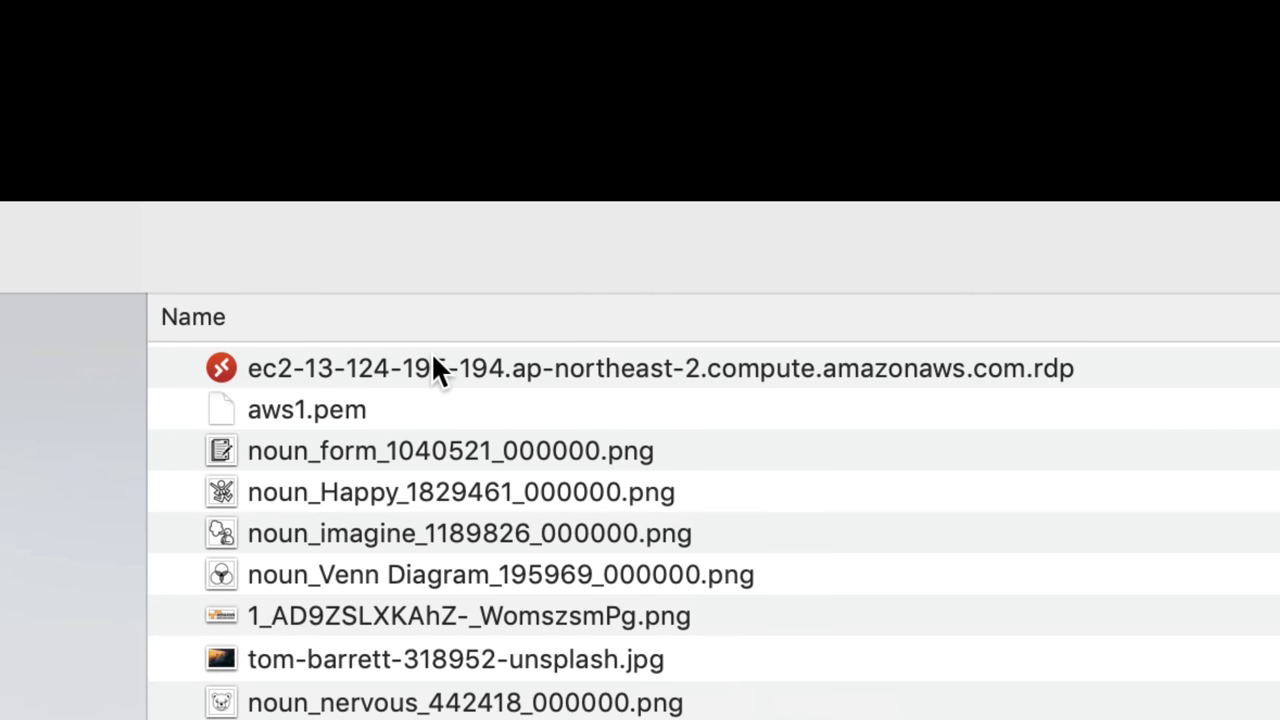
pyautogui.click(360, 412)
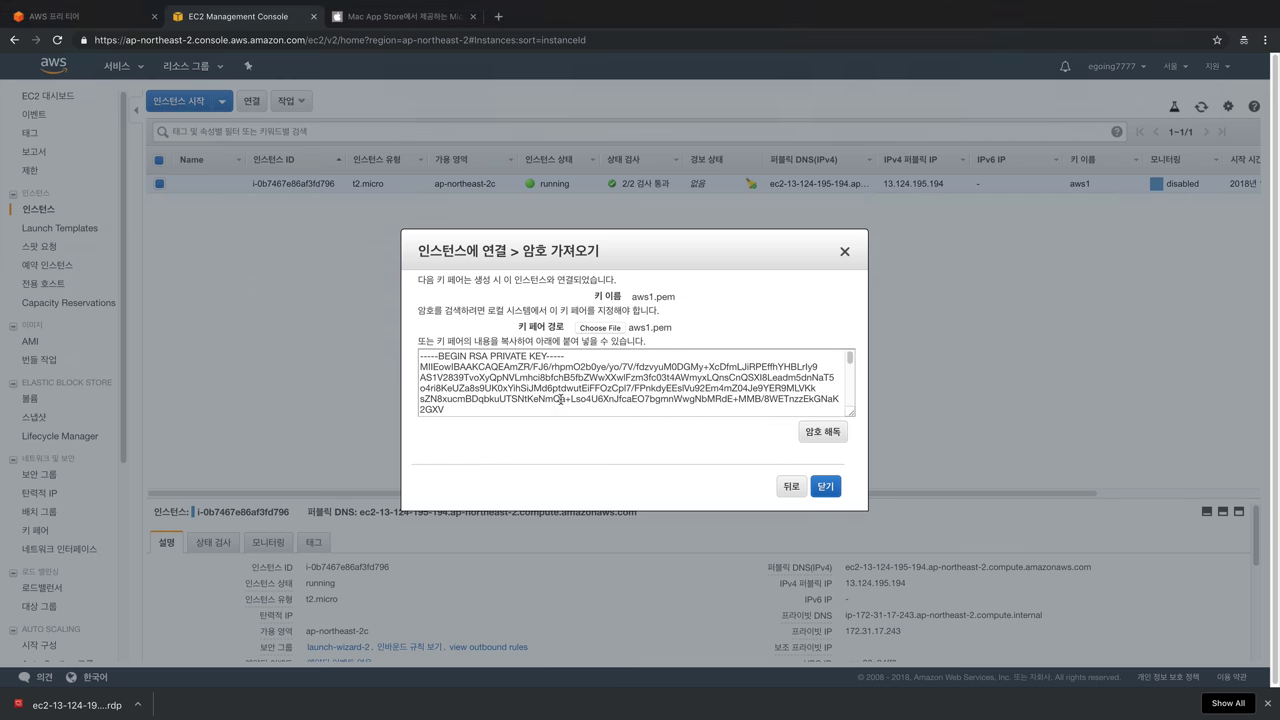
# Look through the loaded private key text and decrypt the instance's password.
pyautogui.scroll(-5, 505, 368)
pyautogui.scroll(5, 505, 368)
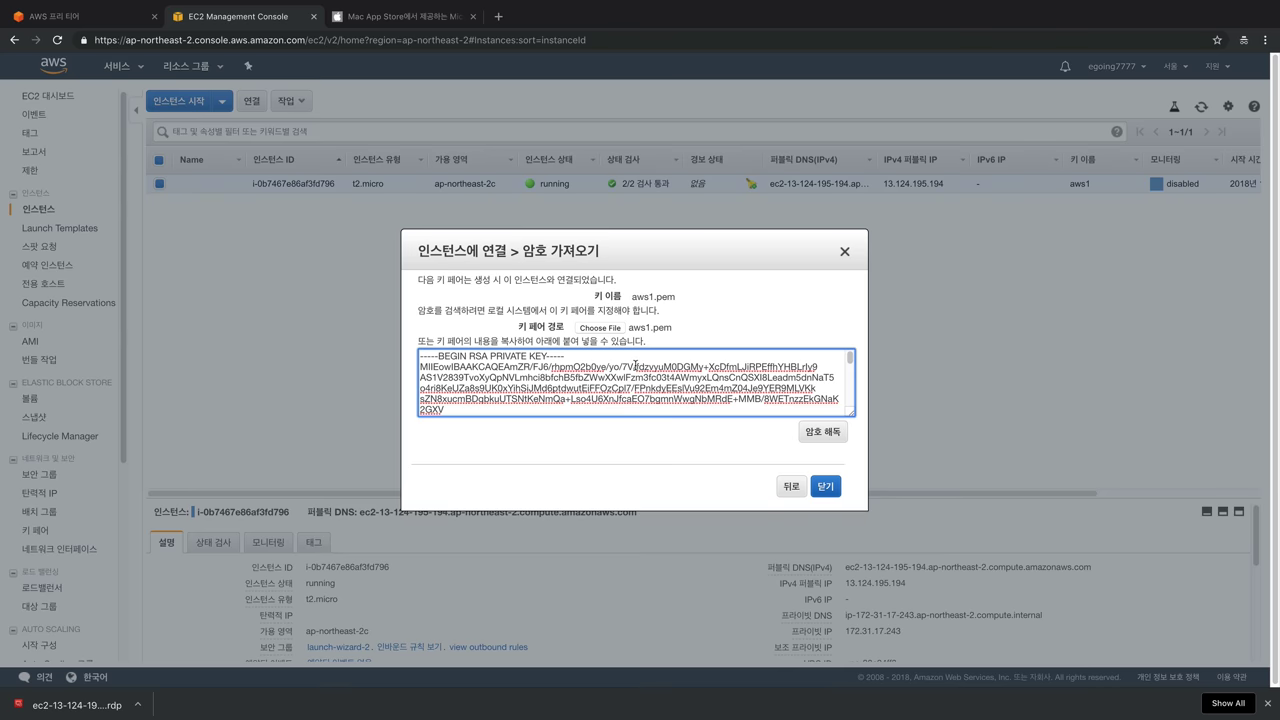
pyautogui.scroll(-3, 635, 366)
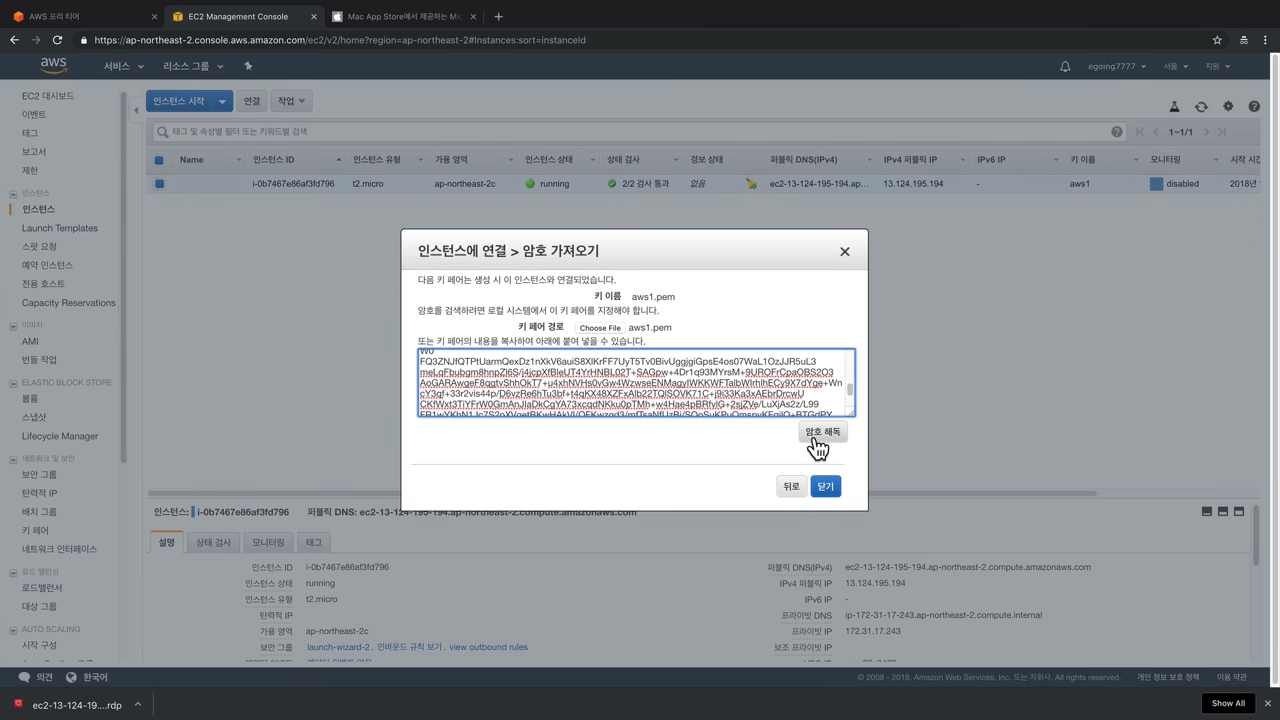
pyautogui.click(815, 438)
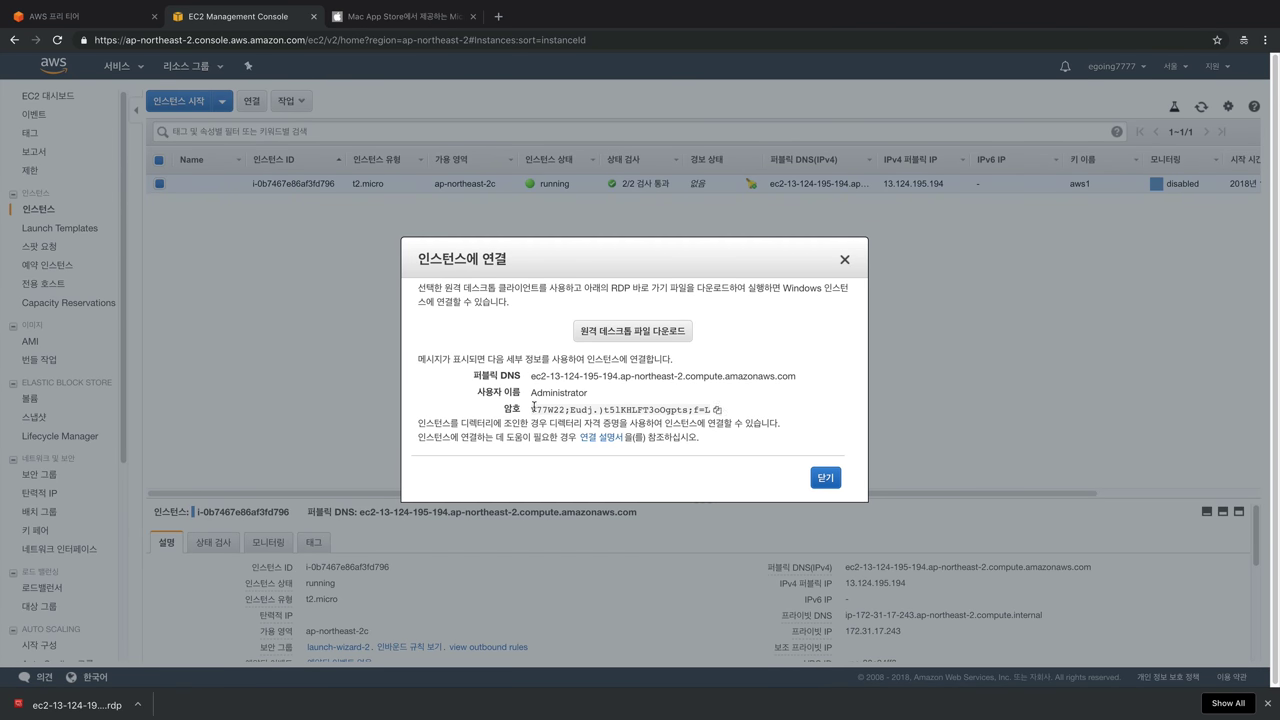
# Copy the decrypted Administrator password to the clipboard.
pyautogui.moveTo(533, 408); pyautogui.dragTo(712, 408)
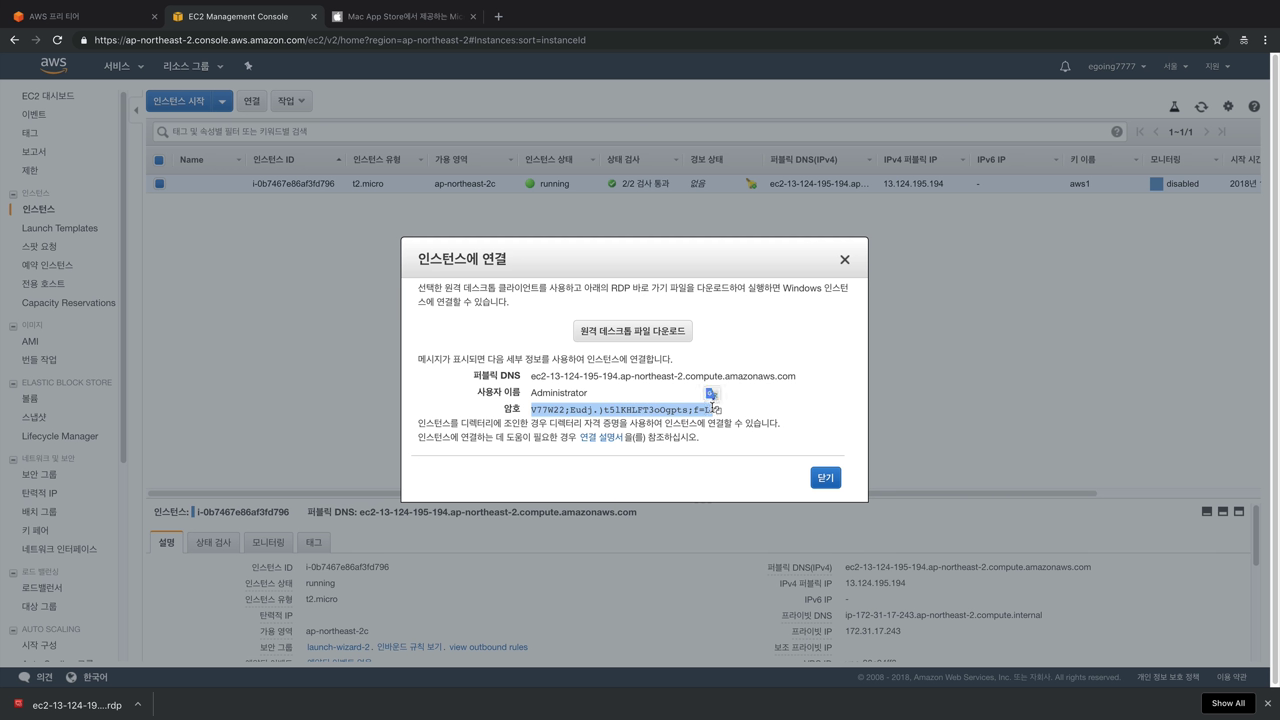
pyautogui.click(712, 408)
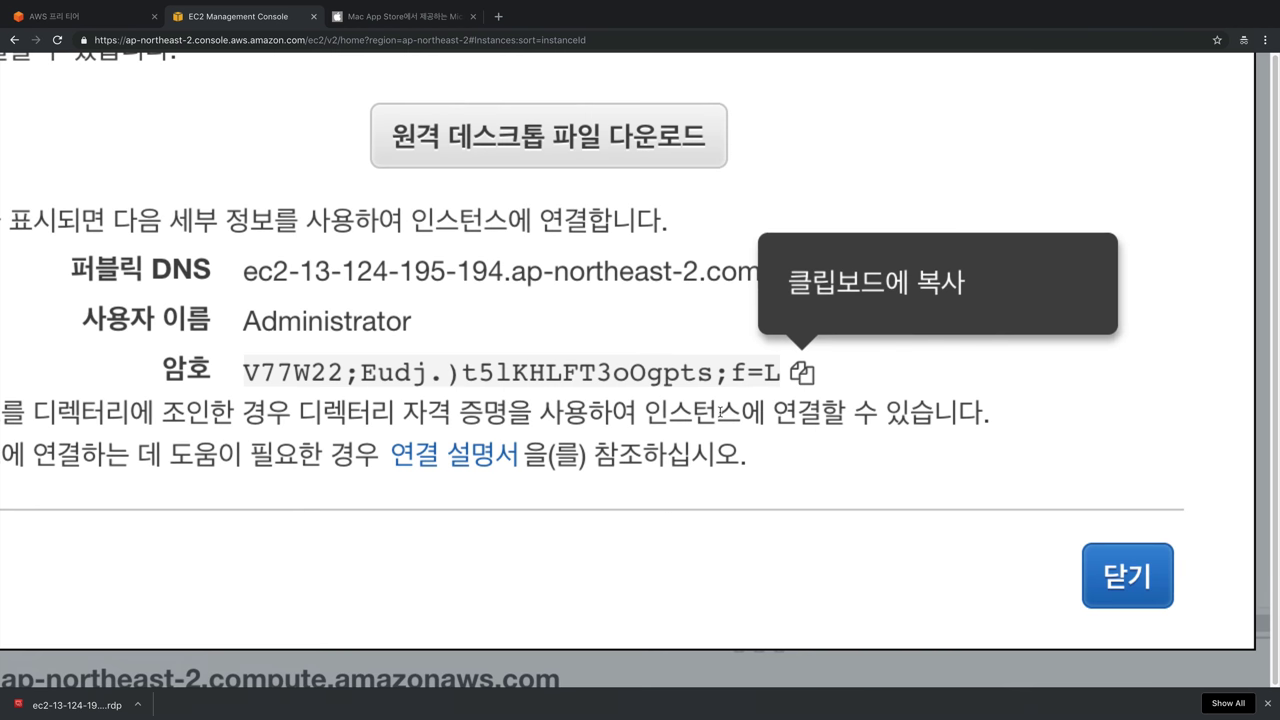
pyautogui.click(717, 411)
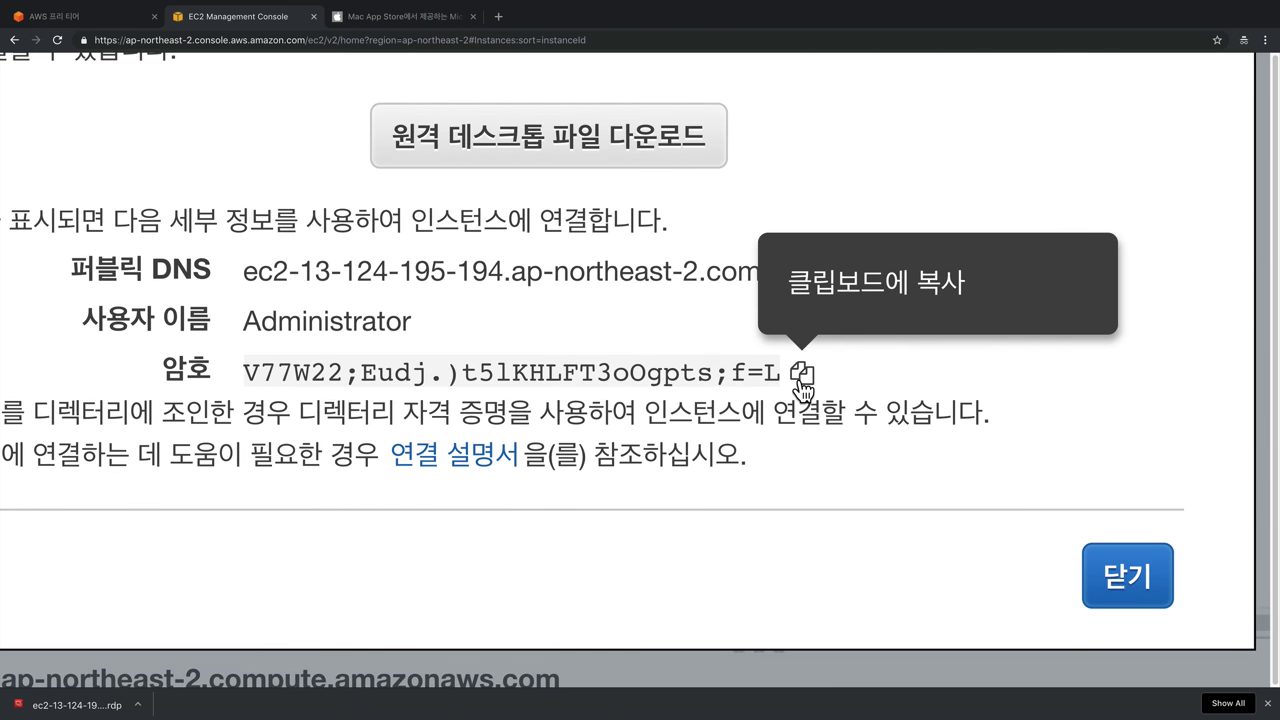
pyautogui.click(803, 377)
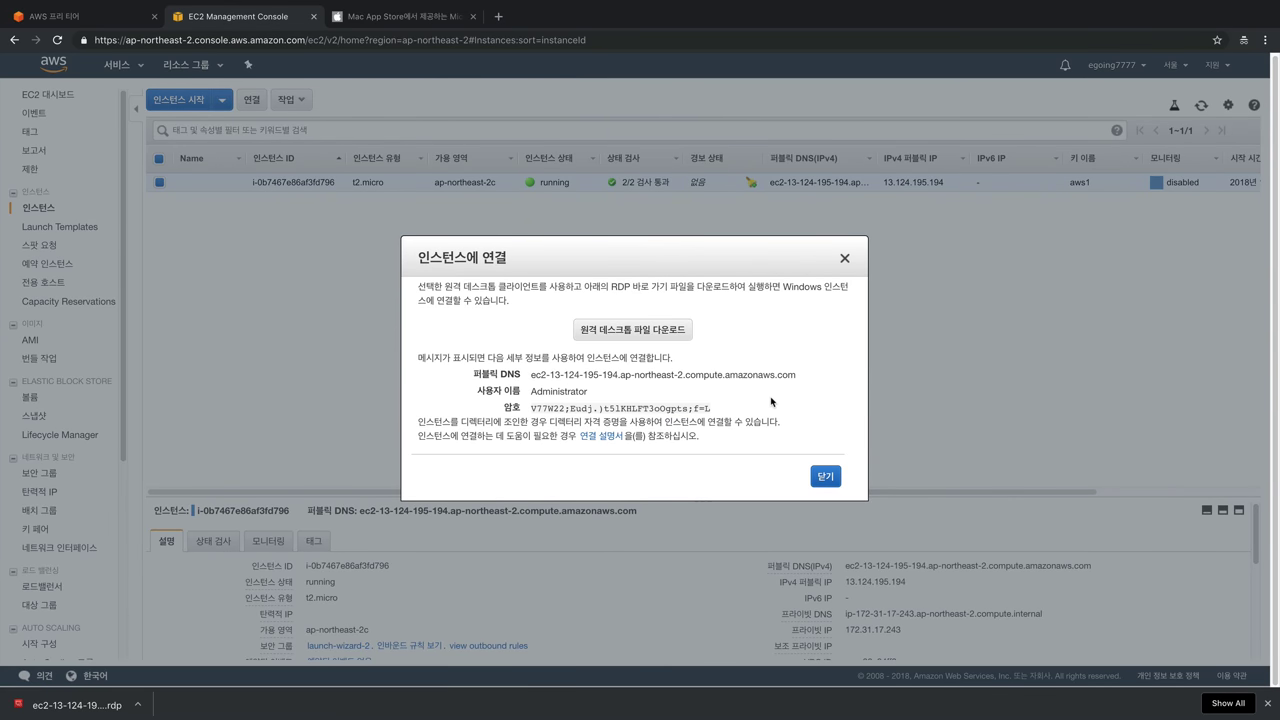
# Switch back to the Downloads folder, reopen the ec2 .rdp file and continue past the certificate warning.
pyautogui.press('super+Tab')
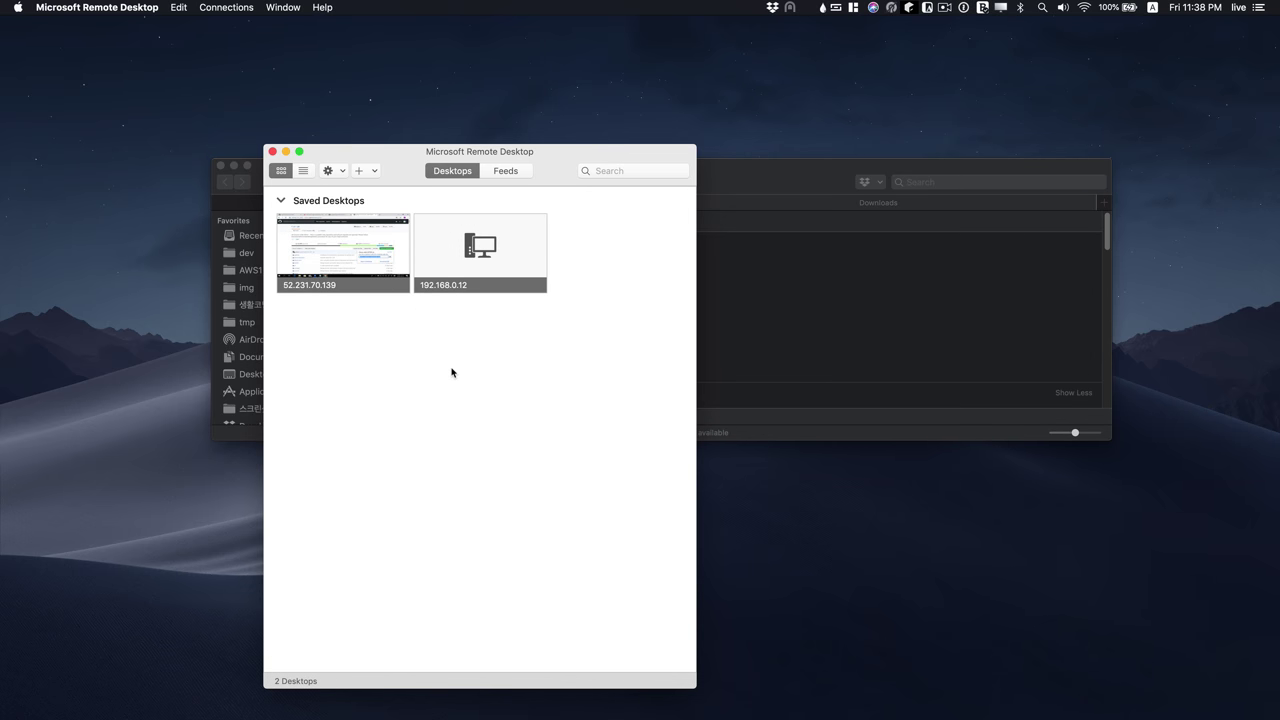
pyautogui.click(714, 317)
pyautogui.click(488, 267)
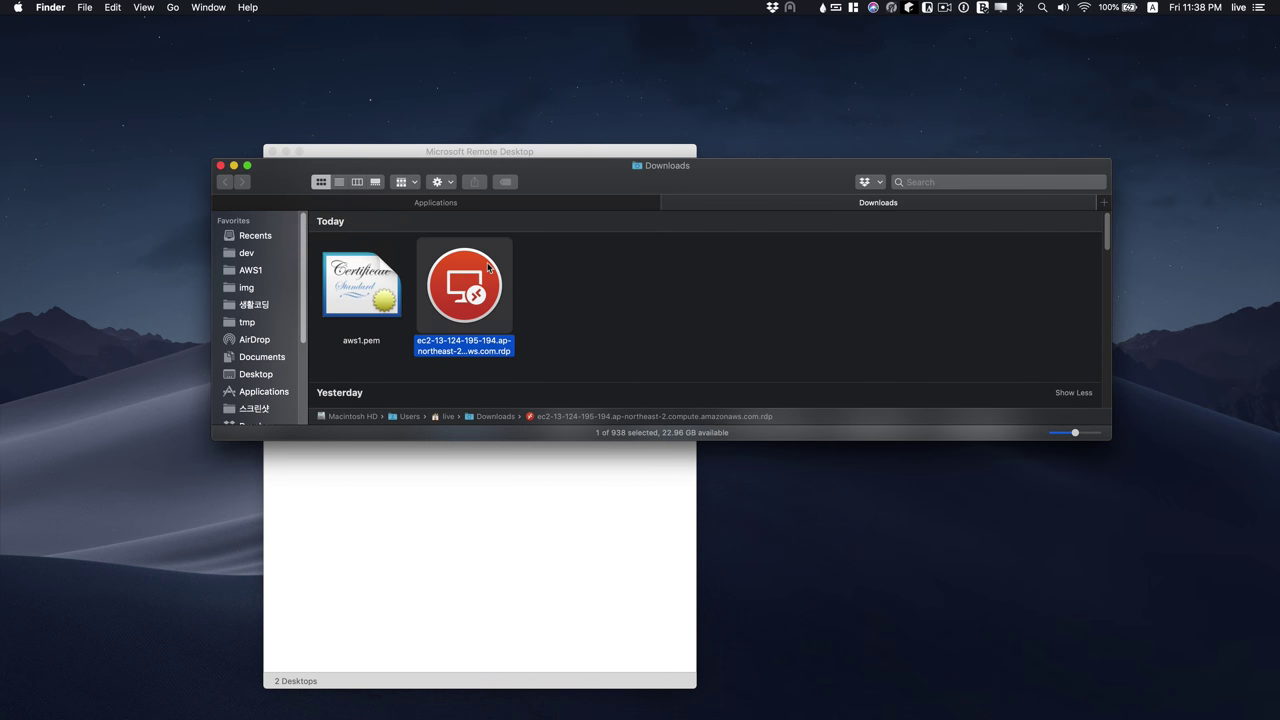
pyautogui.doubleClick(488, 267)
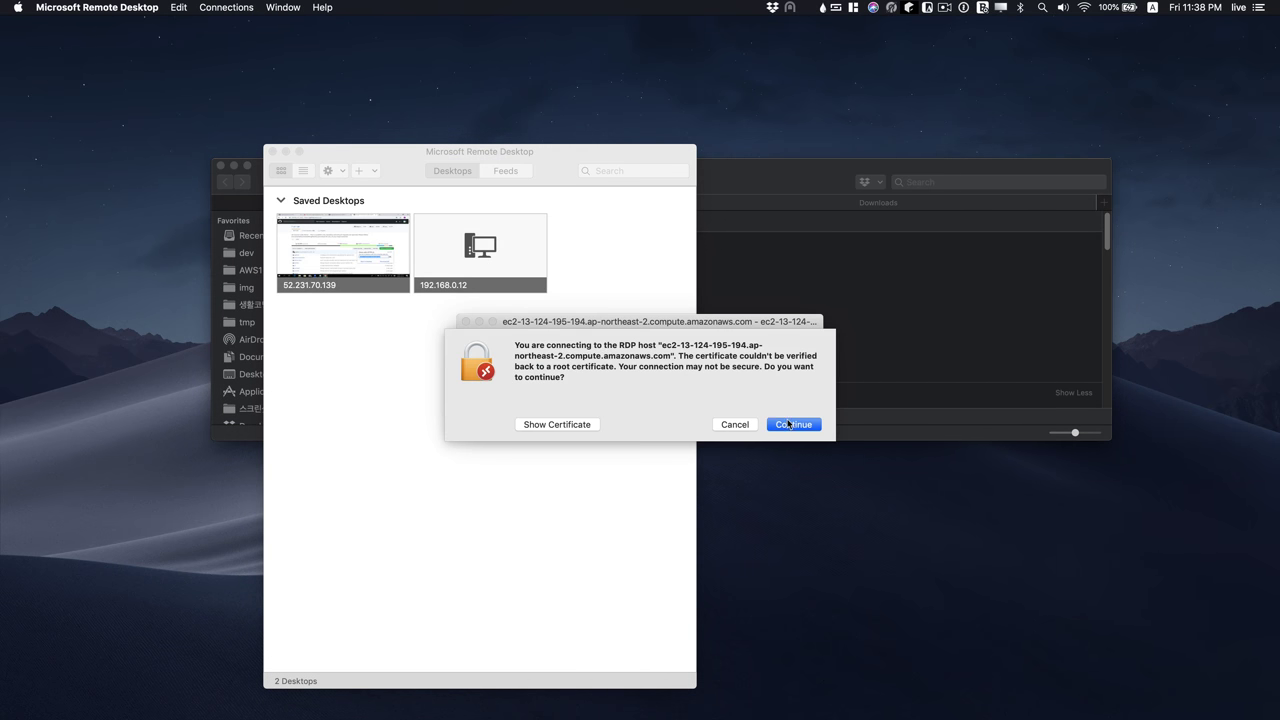
pyautogui.click(792, 424)
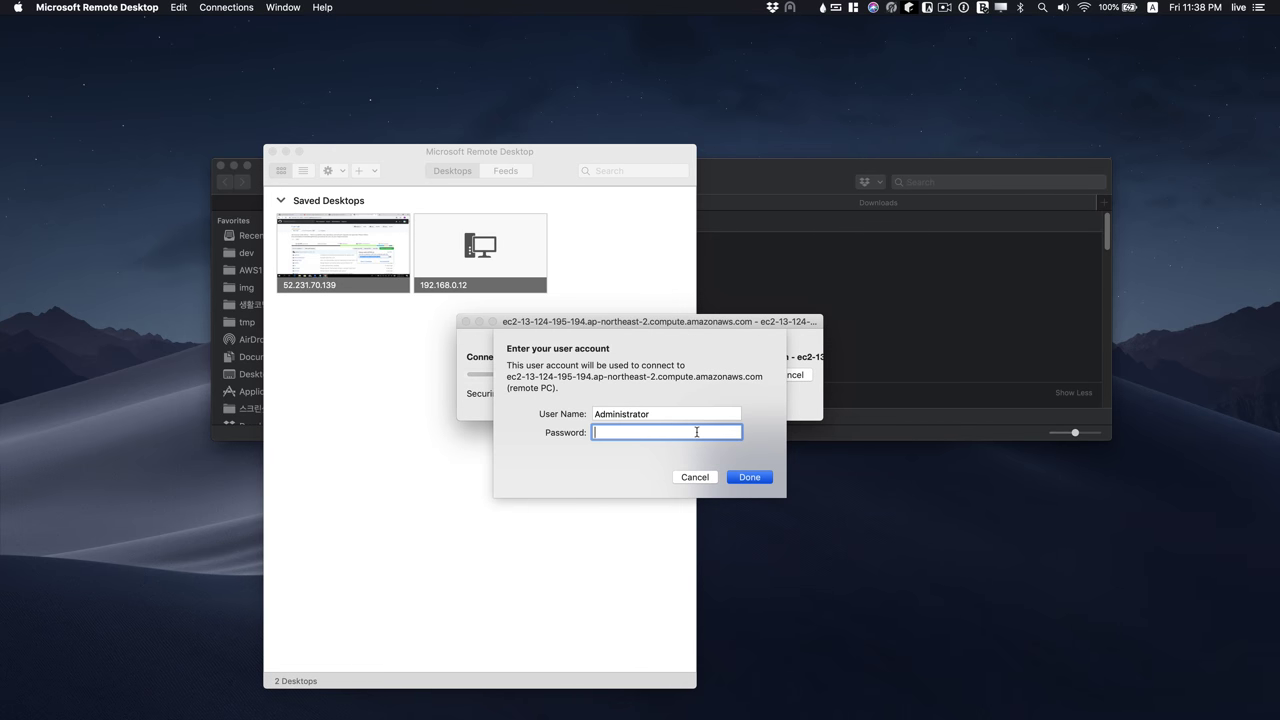
# Enter the copied account password for Administrator and continue past the repeated certificate warning to log in.
pyautogui.press('super+v')
pyautogui.click(749, 478)
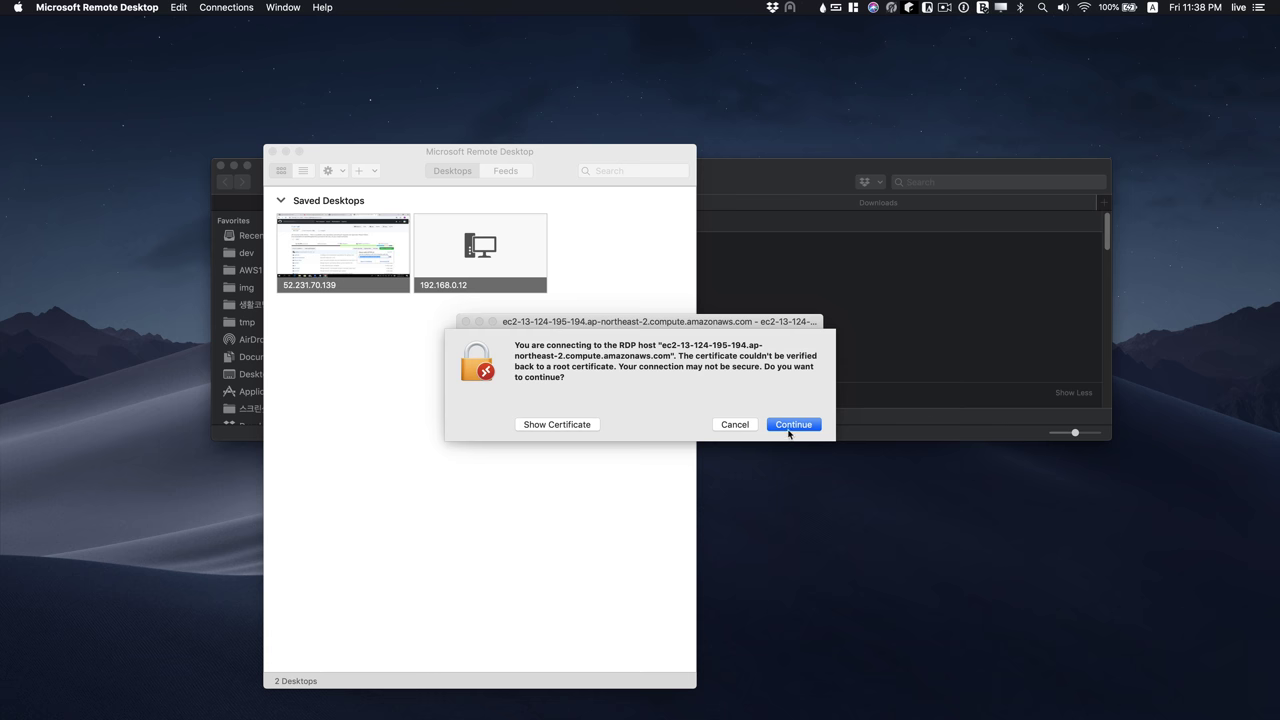
pyautogui.click(789, 430)
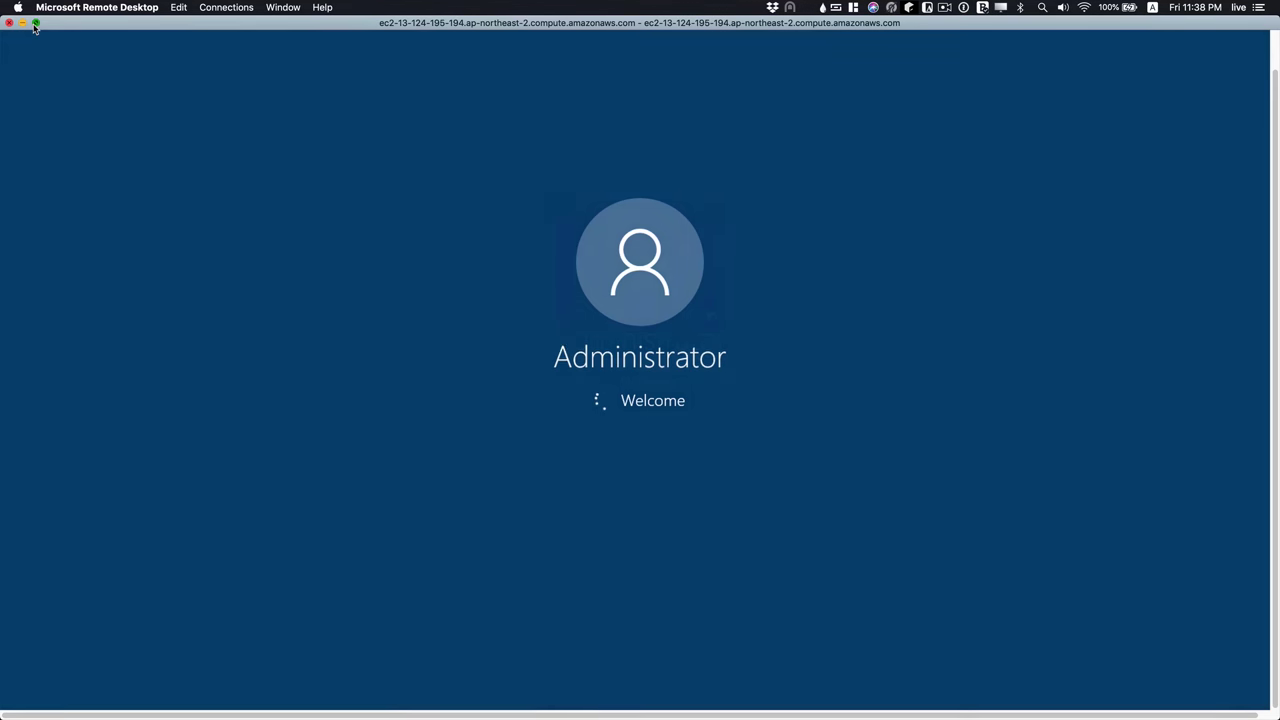
# Switch the remote session to full screen and allow the remote PC to be discoverable on Network 2.
pyautogui.click(35, 23)
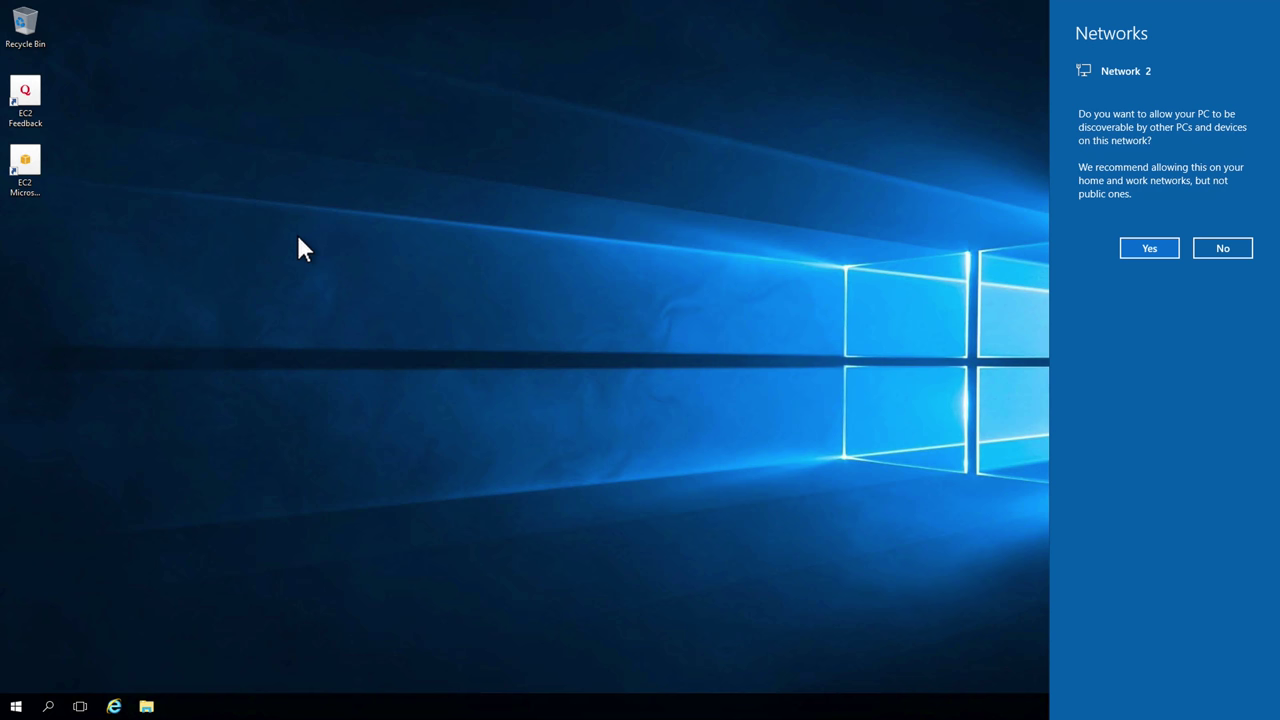
pyautogui.click(1166, 247)
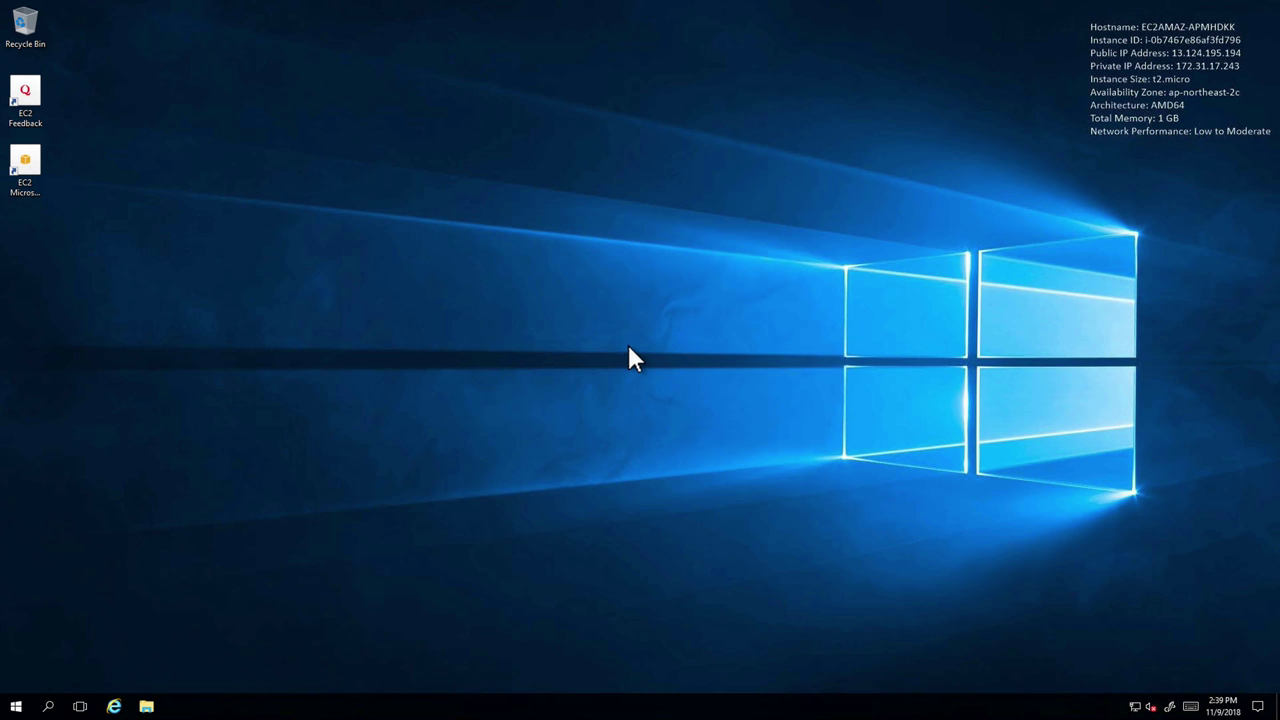
# Open Internet Explorer on the remote desktop and accept the recommended security, privacy and compatibility settings.
pyautogui.click(114, 707)
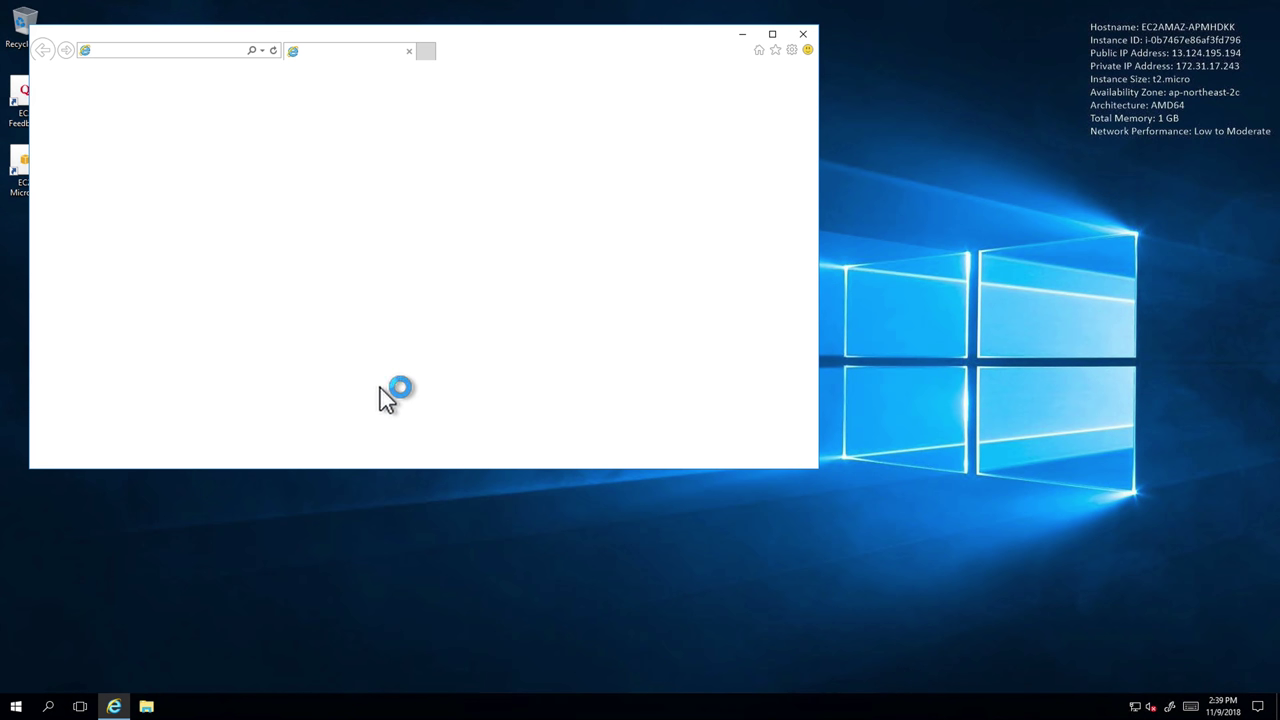
pyautogui.click(206, 51)
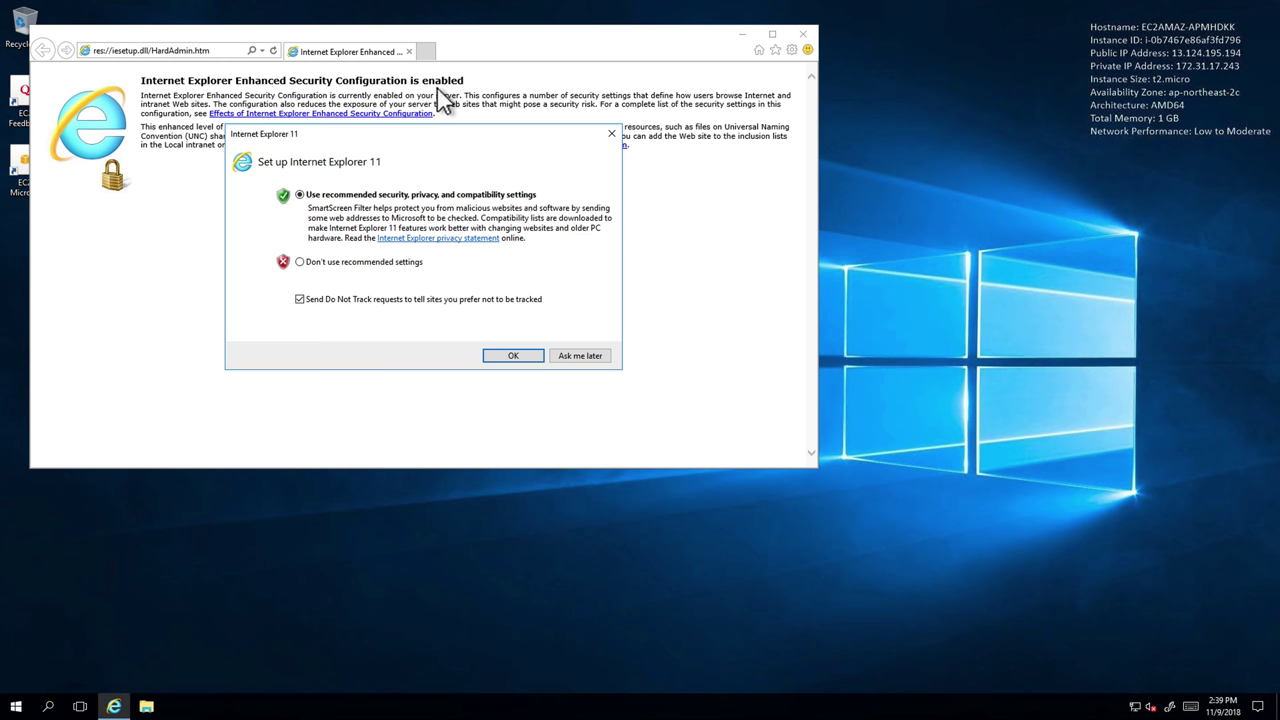
pyautogui.click(510, 356)
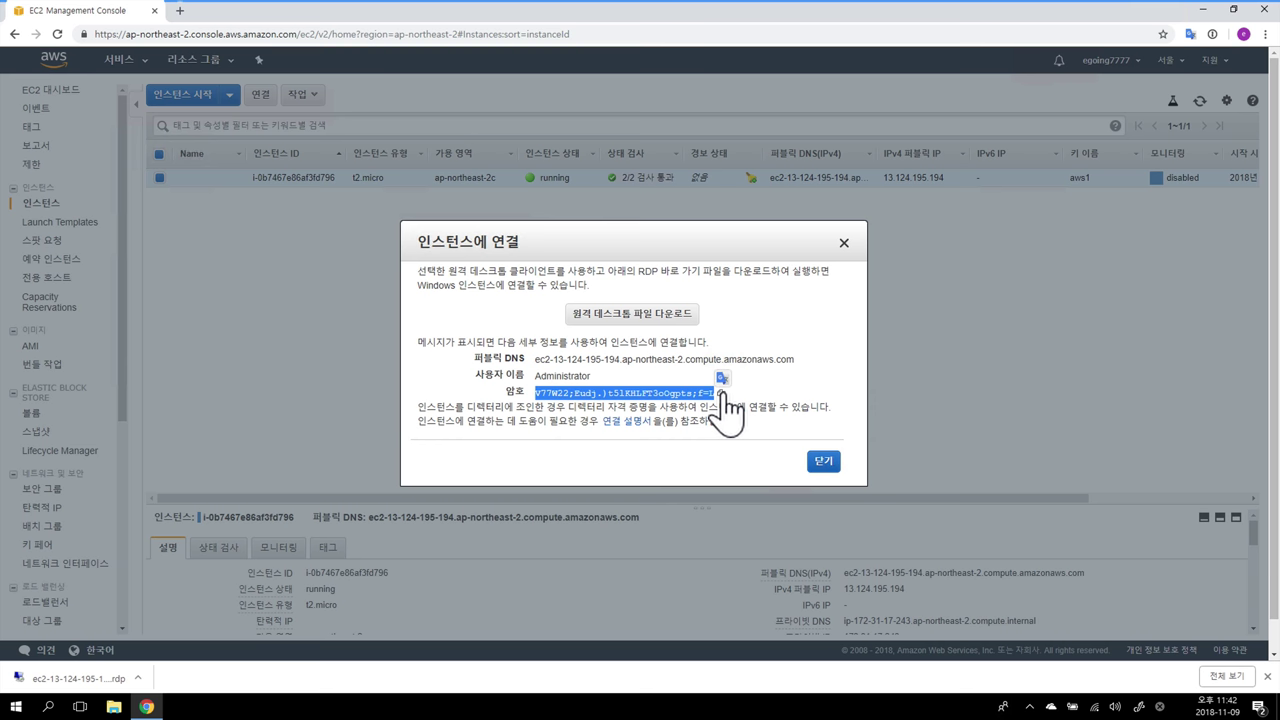
# Copy the decrypted Administrator password, open the downloaded ec2 .rdp file and connect despite the unknown publisher warning.
pyautogui.click(724, 396)
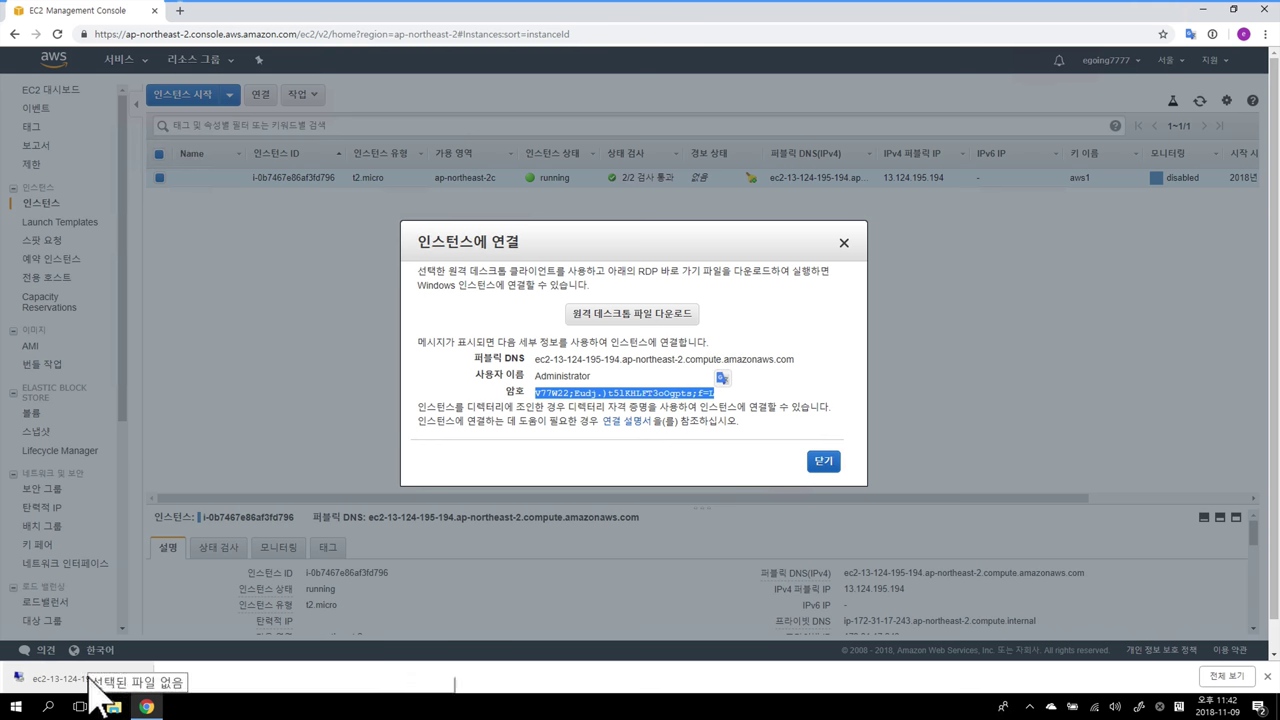
pyautogui.click(92, 680)
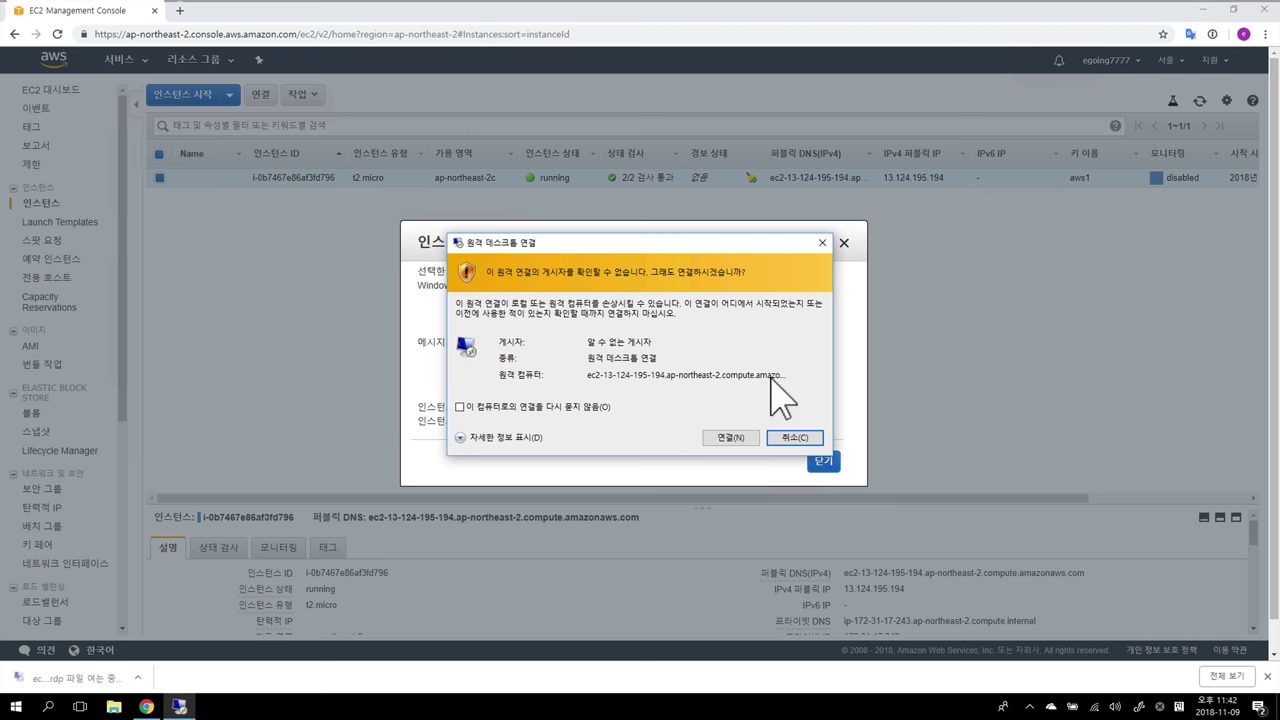
pyautogui.click(730, 438)
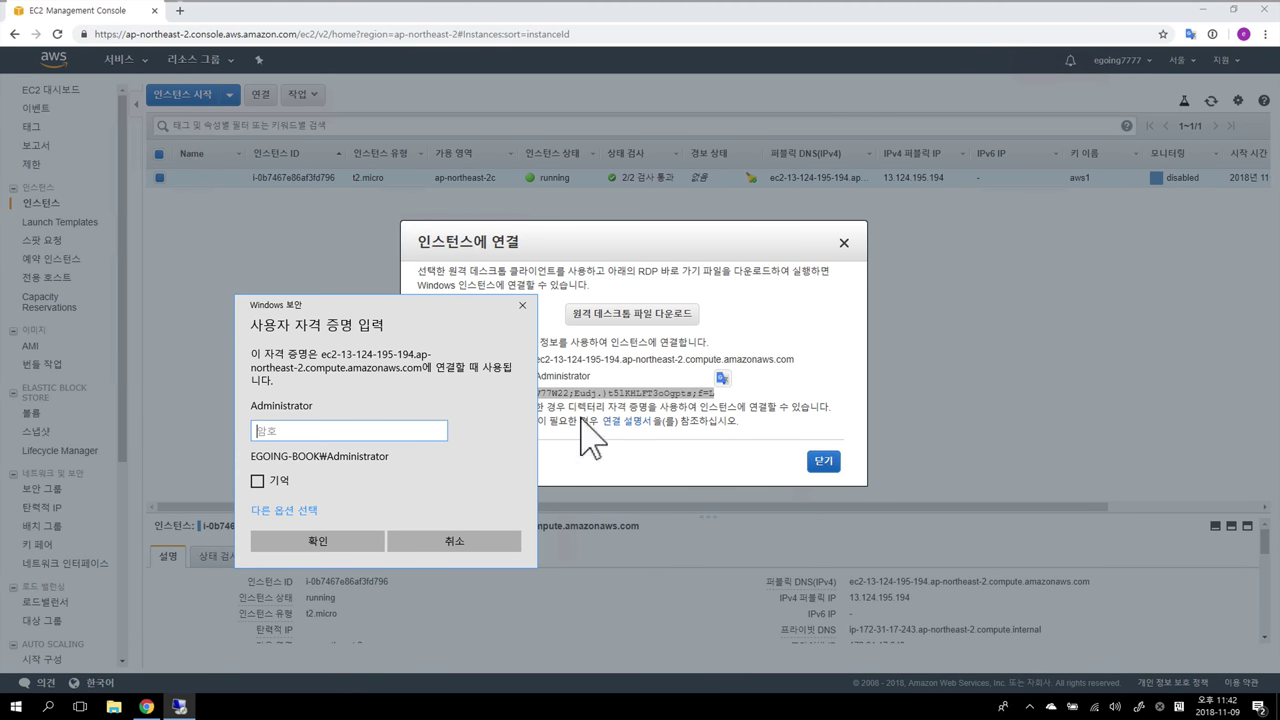
# Enter the copied account password for Administrator and accept the untrusted certificate warning to connect to the instance.
pyautogui.hotkey('ctrl', 'v')
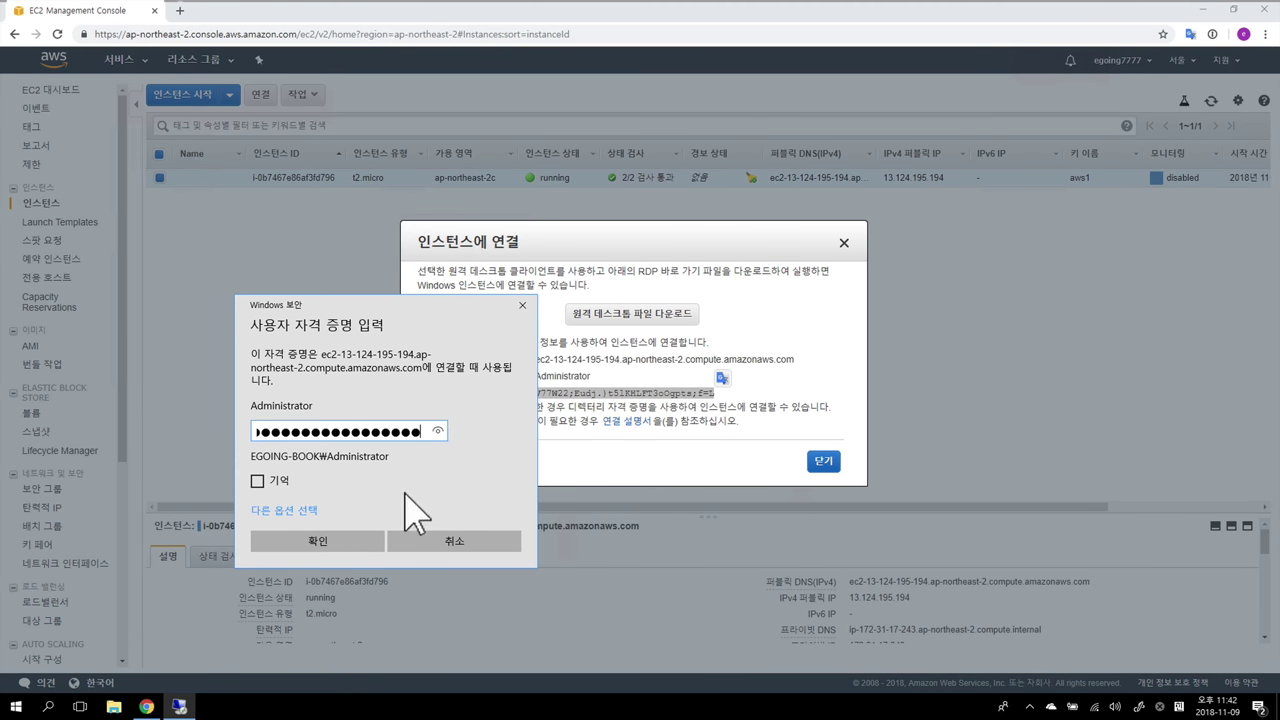
pyautogui.click(318, 541)
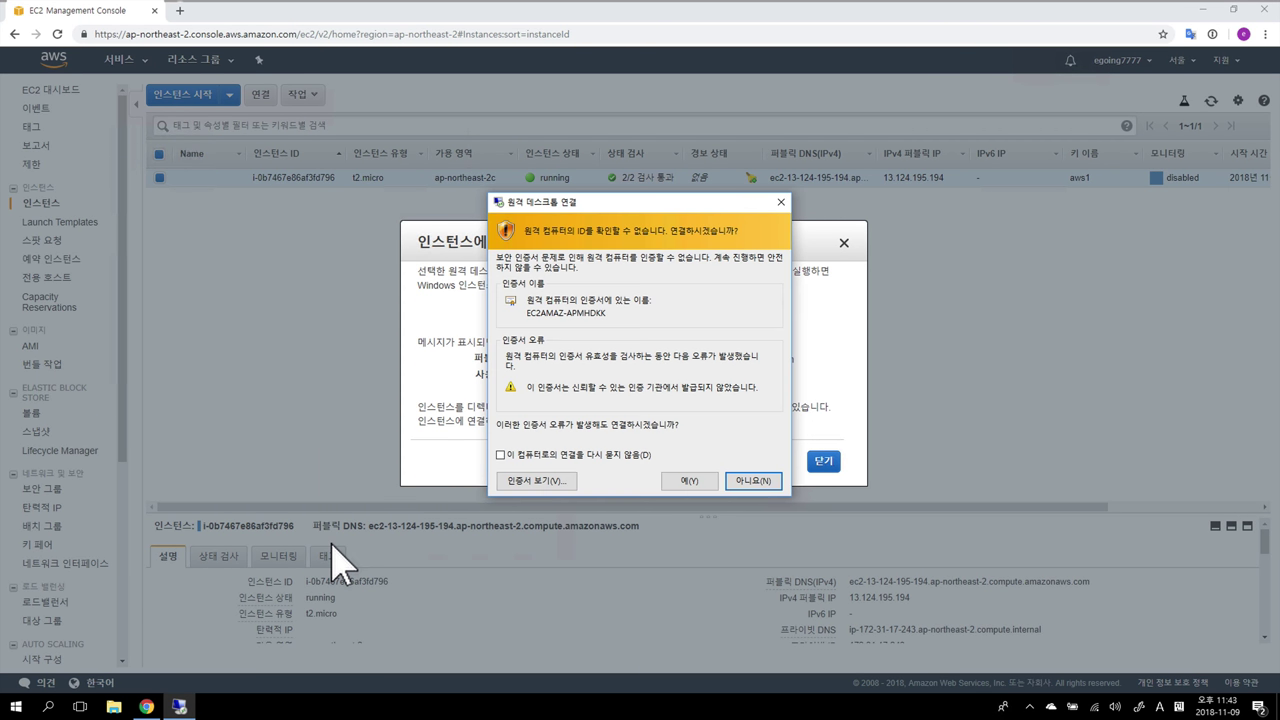
pyautogui.click(688, 482)
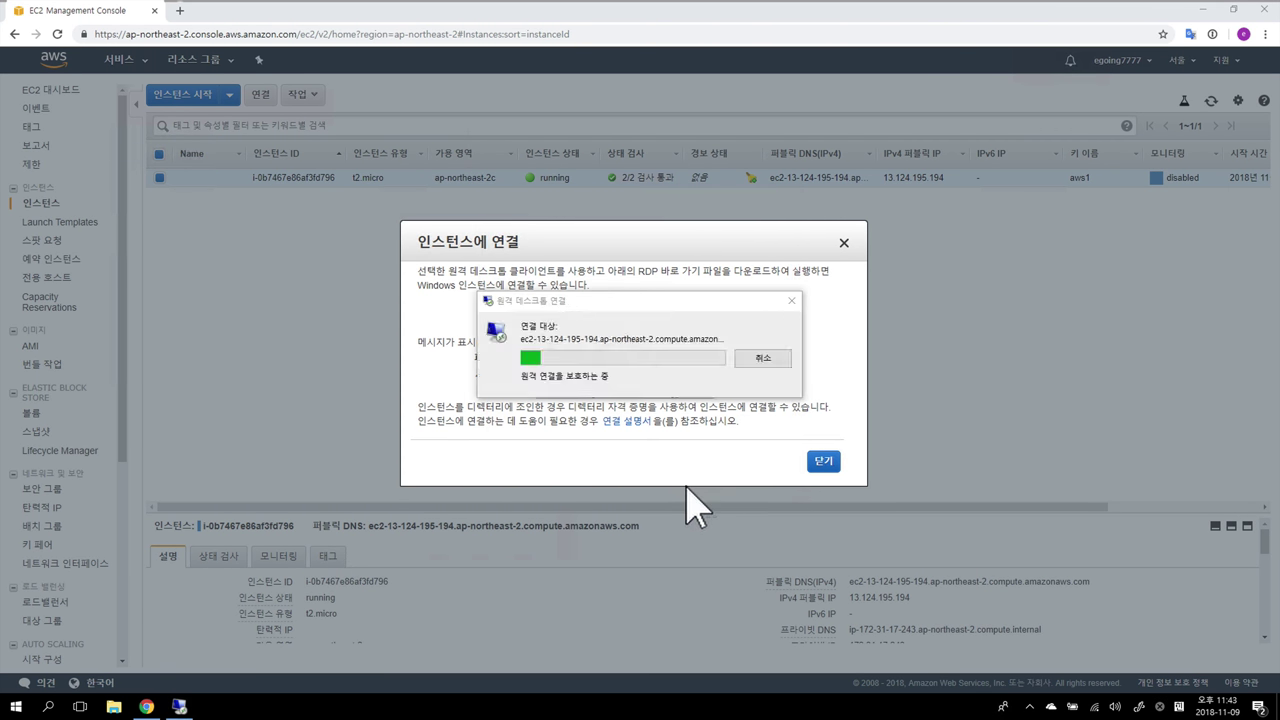